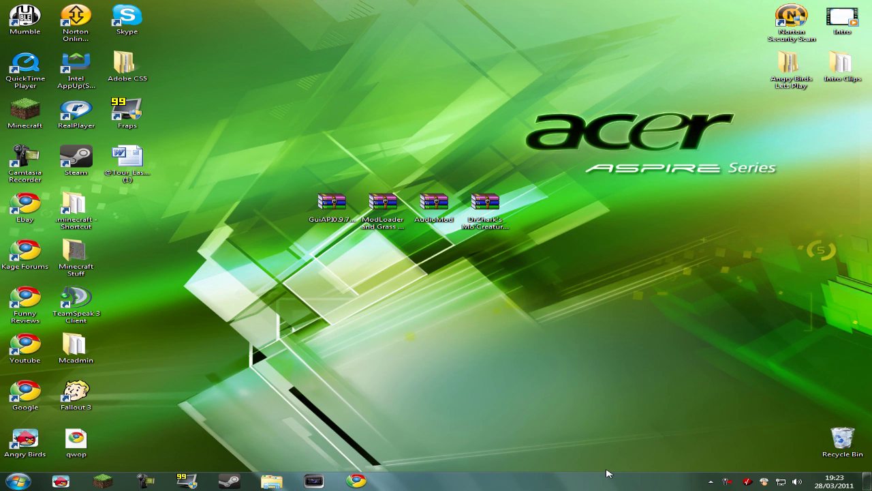
# Look over the four mod archives on the desktop: GuiAPI, ModLoader and Grass Fix, AudioMod and DrZhark's Mo'Creatures.
pyautogui.click(462, 226)
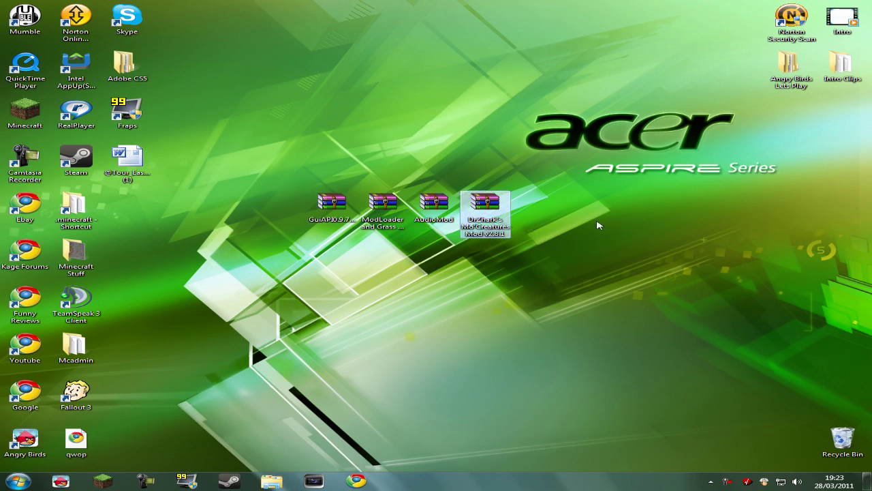
pyautogui.click(590, 293)
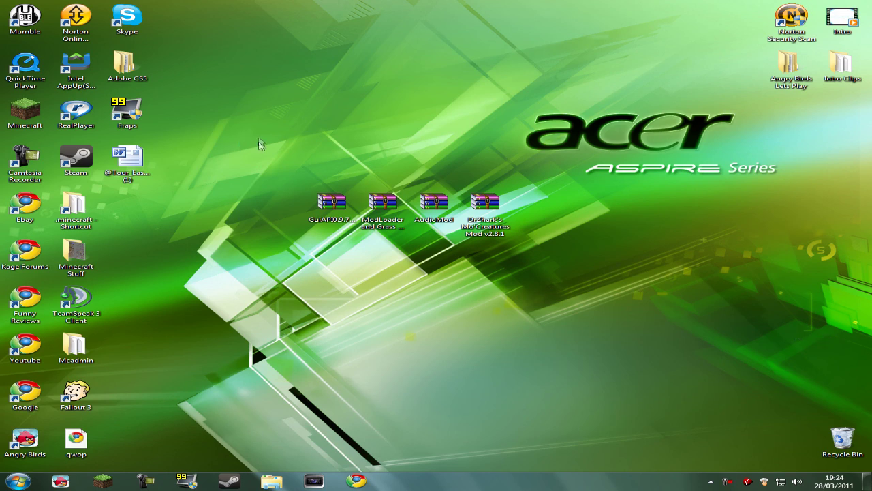
pyautogui.moveTo(295, 201); pyautogui.dragTo(380, 208)
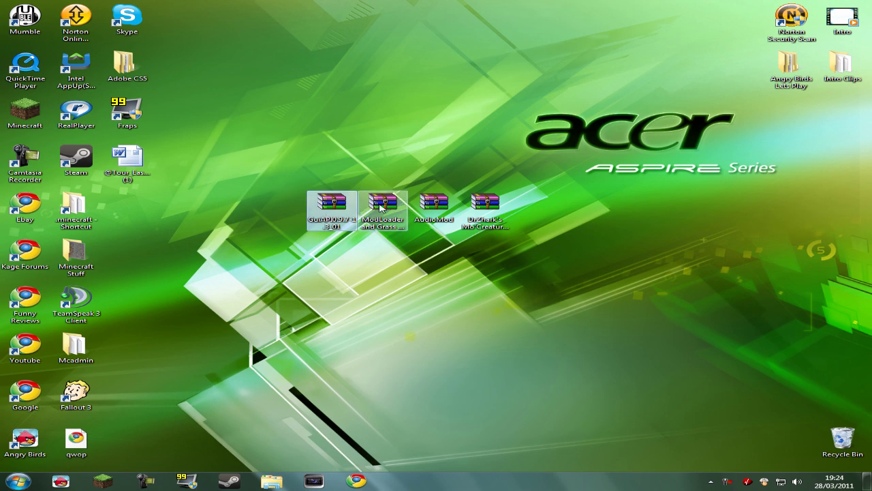
pyautogui.click(381, 207)
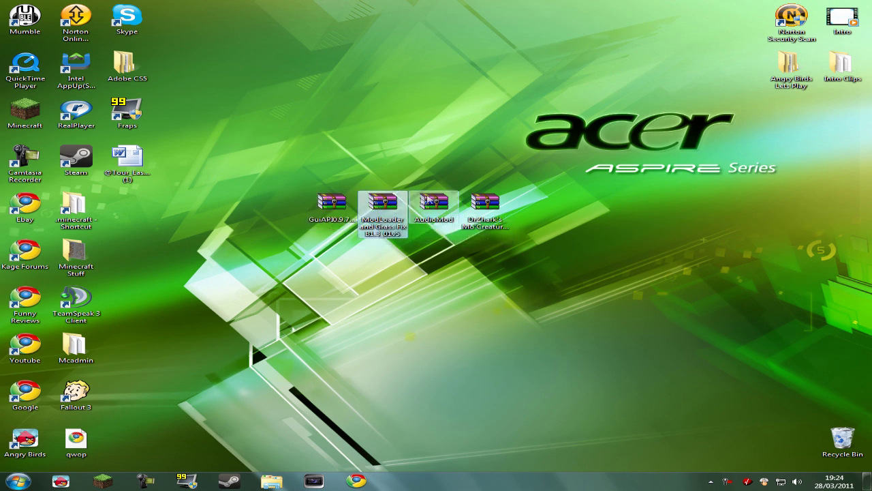
pyautogui.click(431, 199)
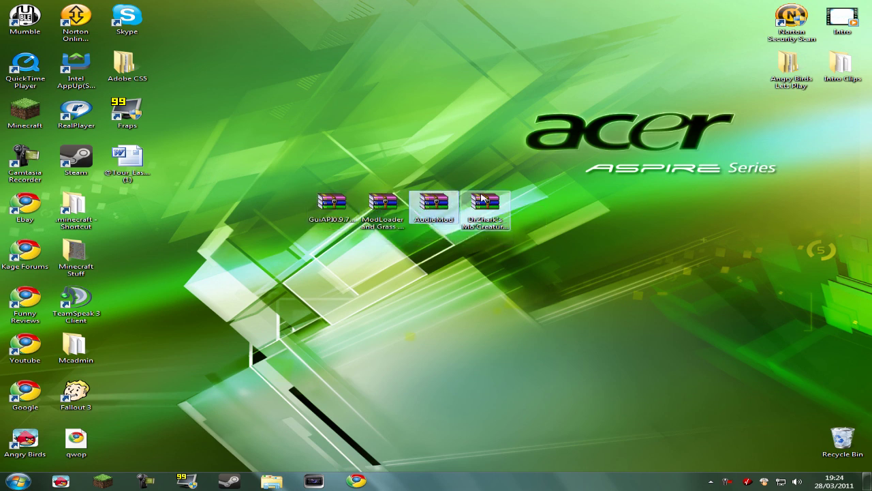
pyautogui.click(482, 197)
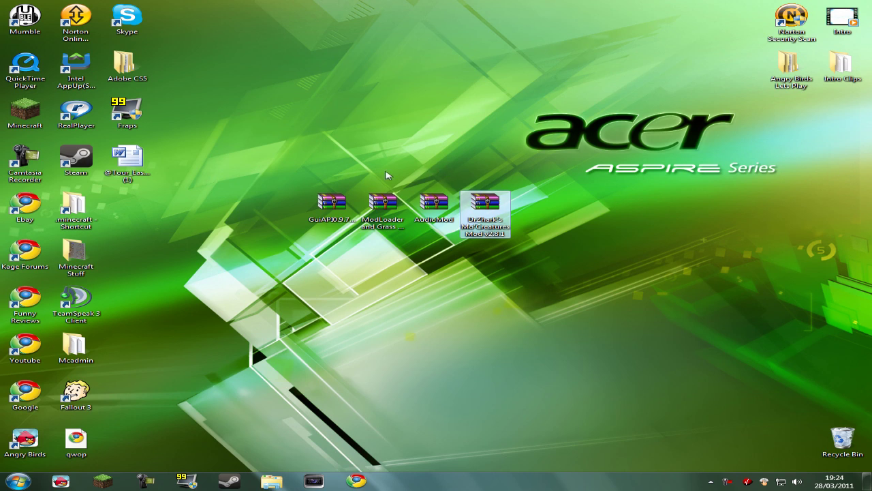
pyautogui.click(381, 202)
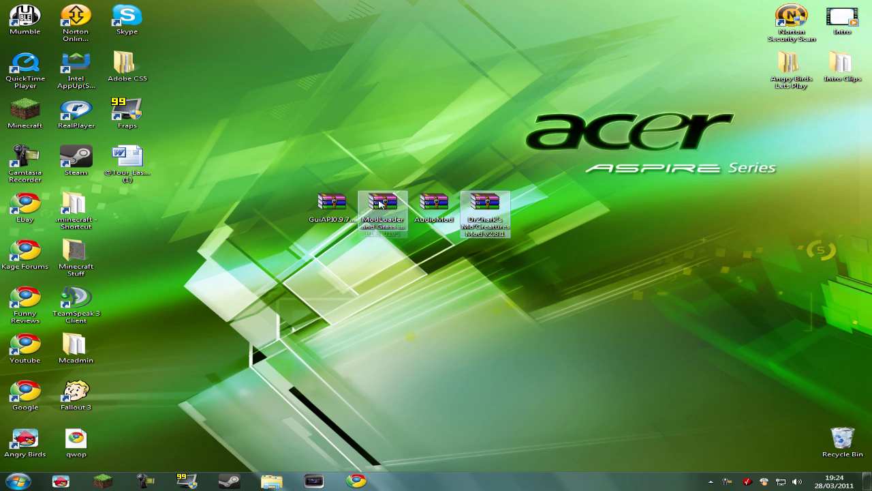
pyautogui.click(431, 203)
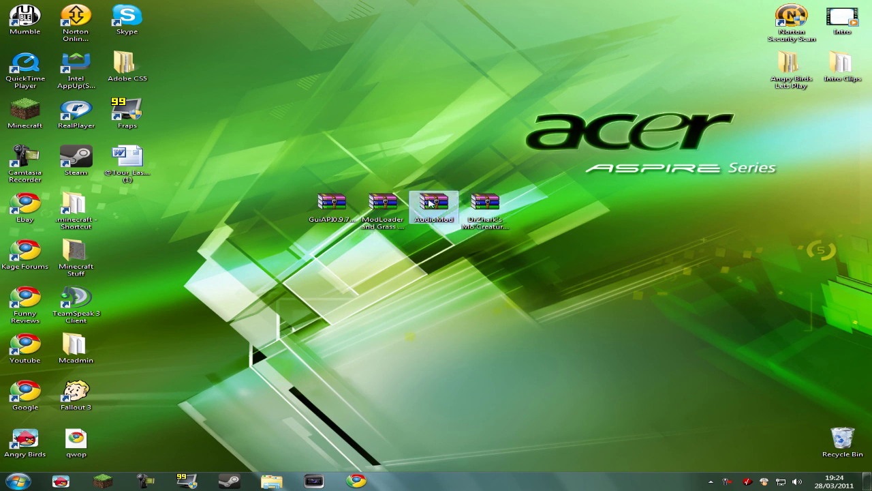
pyautogui.click(400, 216)
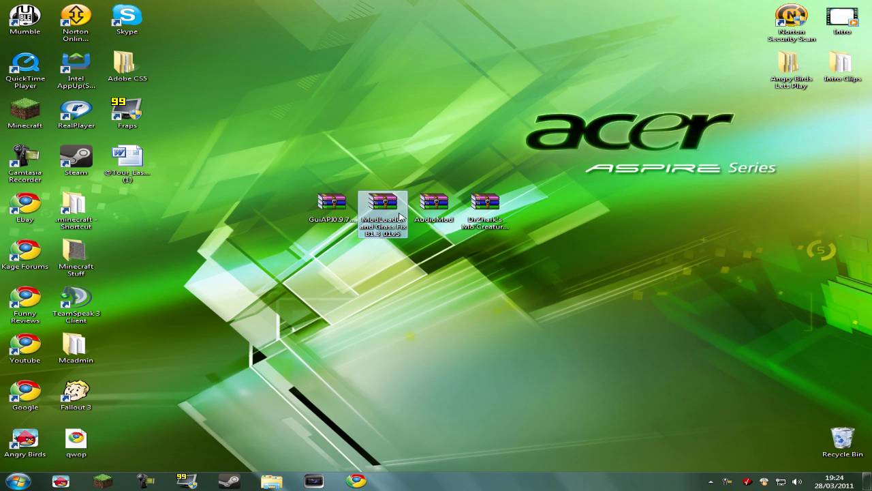
pyautogui.click(428, 275)
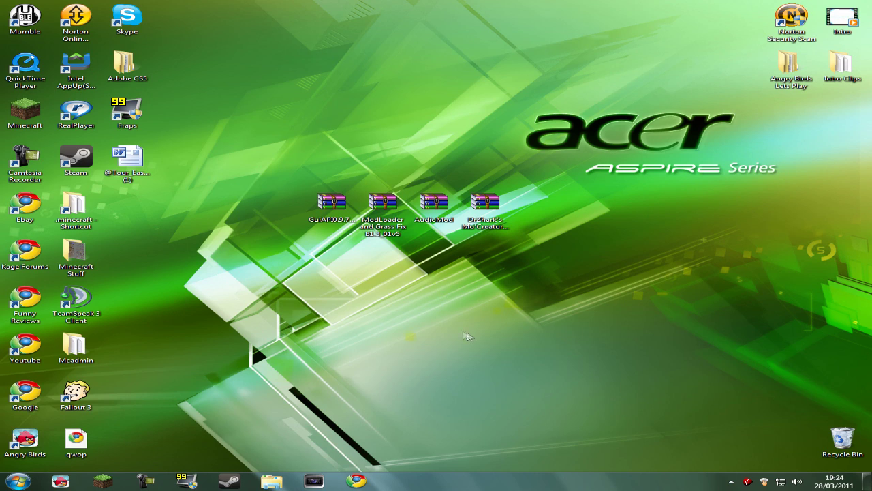
# Open the Roaming application data folder by running a search for %appdata%.
pyautogui.click(18, 481)
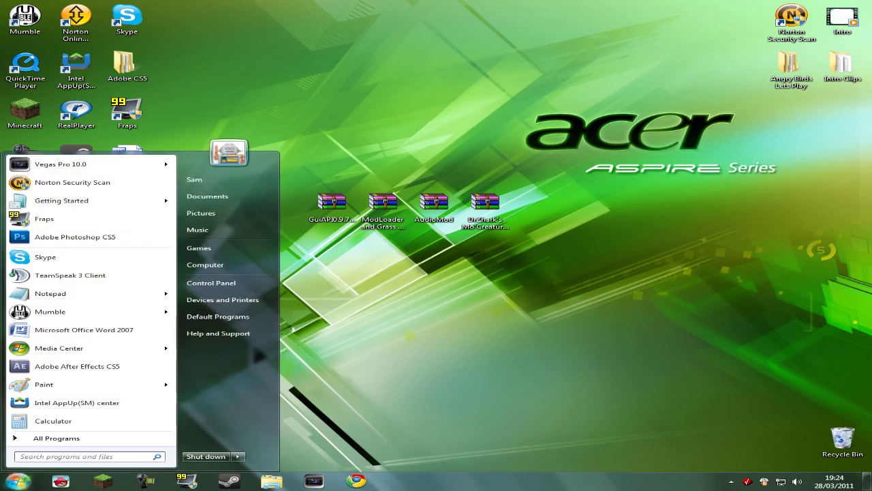
pyautogui.write('%')
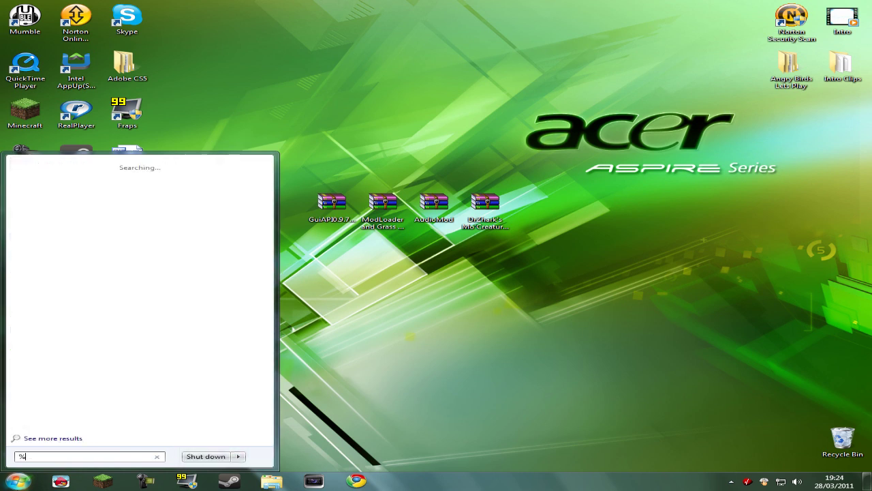
pyautogui.write('app')
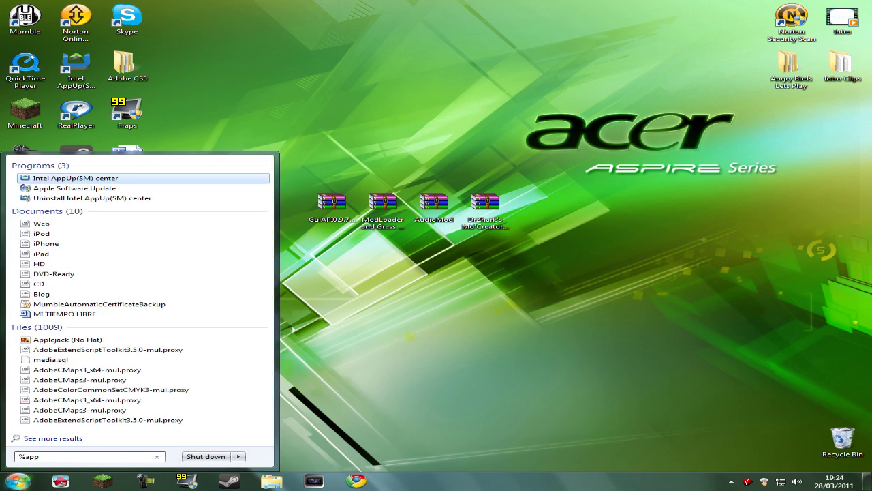
pyautogui.write('data%')
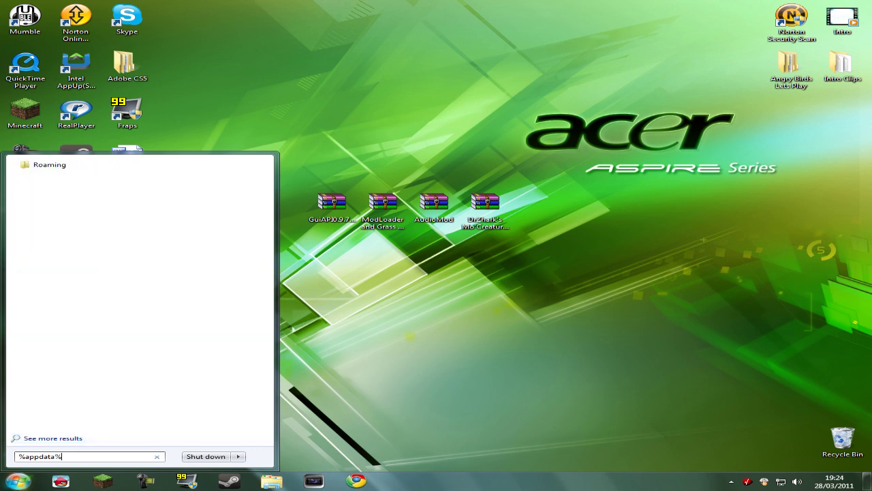
pyautogui.press('Return')
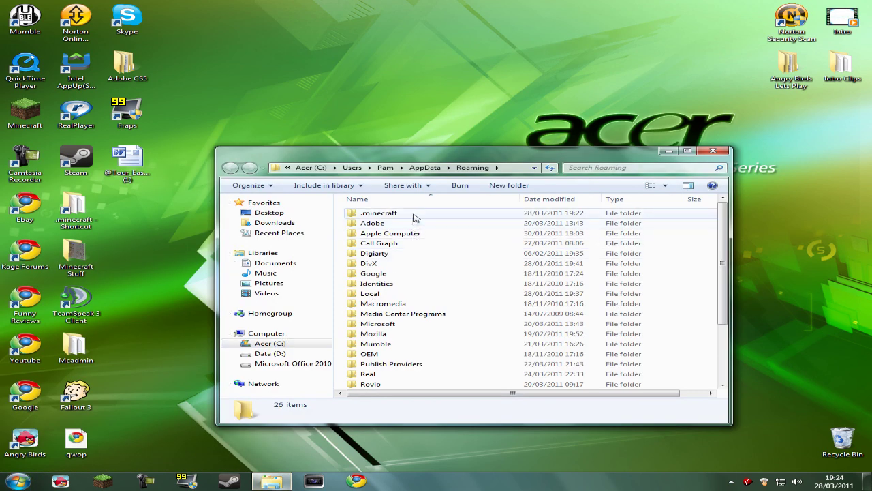
# Back up the .minecraft folder by placing a copy of it on the desktop.
pyautogui.click(415, 217)
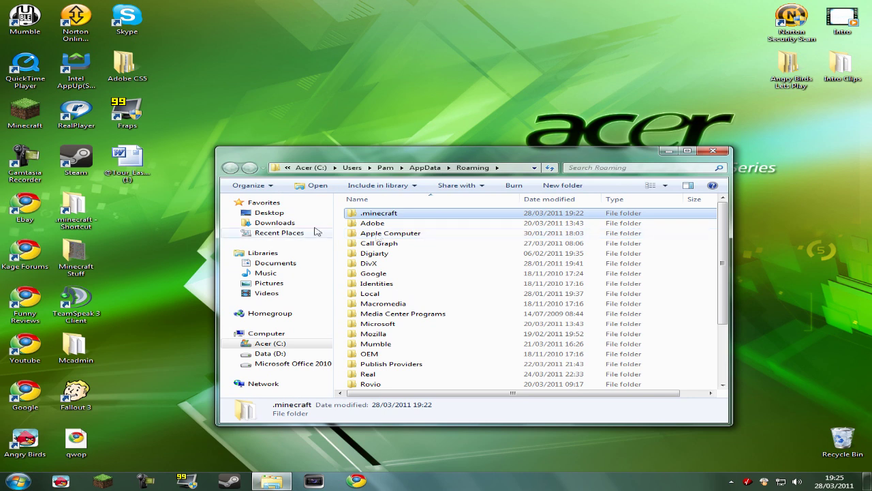
pyautogui.click(153, 206)
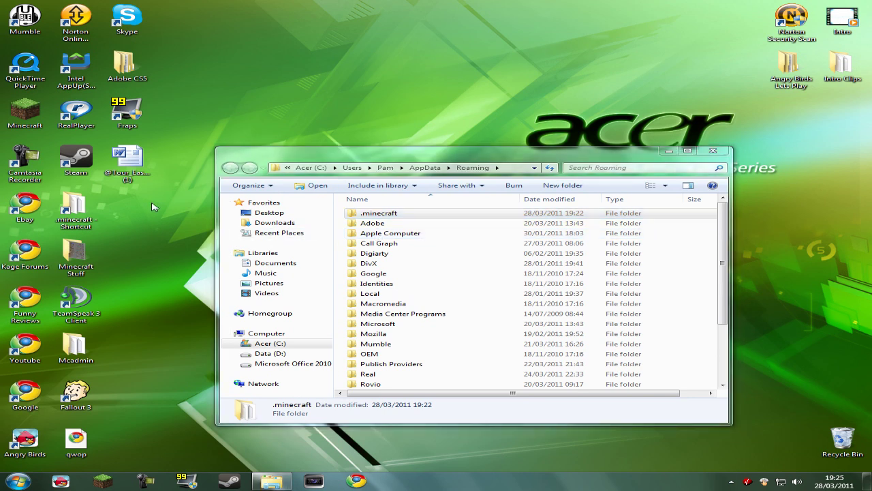
pyautogui.hotkey('ctrl', 'v')
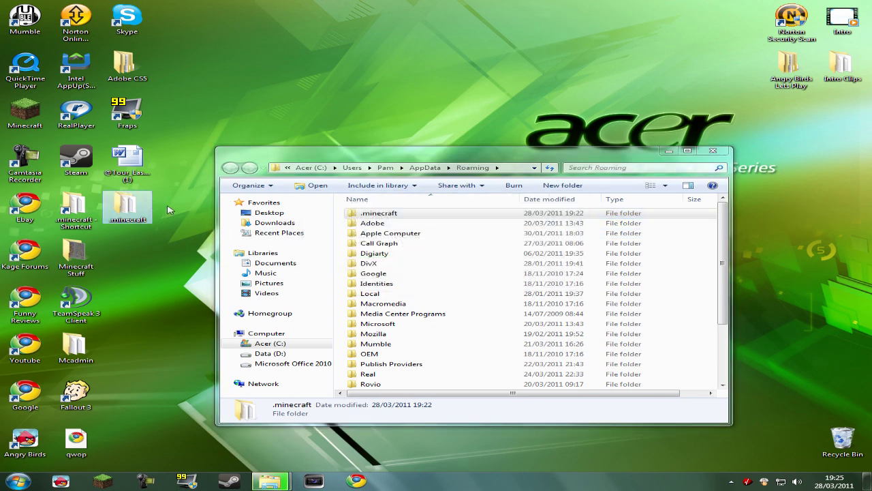
# Open minecraft.jar from the original .minecraft folder's bin subfolder with WinRAR archiver and maximise its window.
pyautogui.click(362, 214)
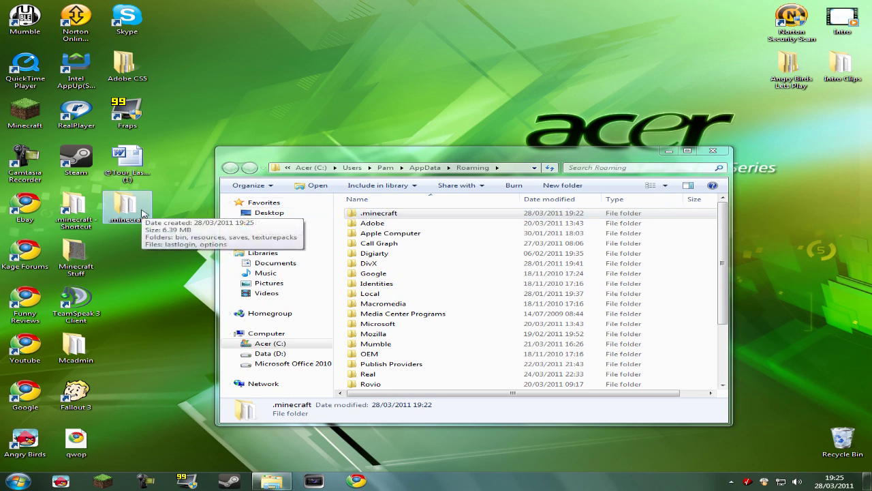
pyautogui.doubleClick(437, 214)
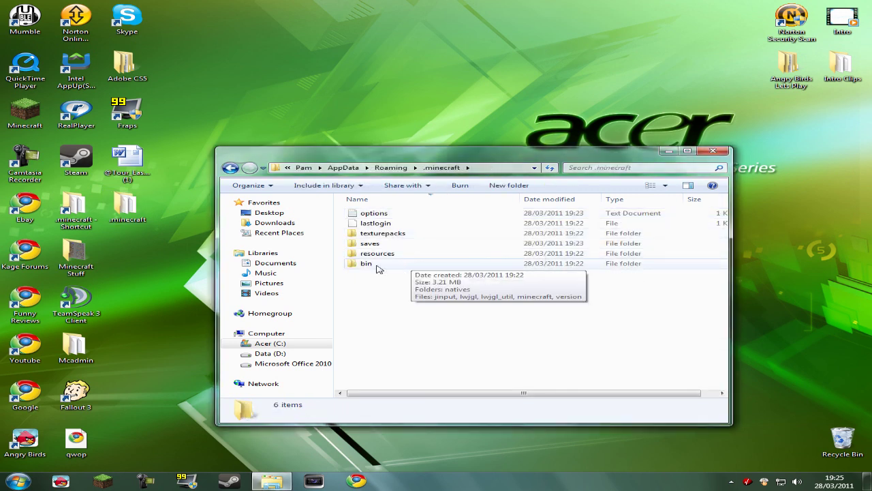
pyautogui.doubleClick(377, 265)
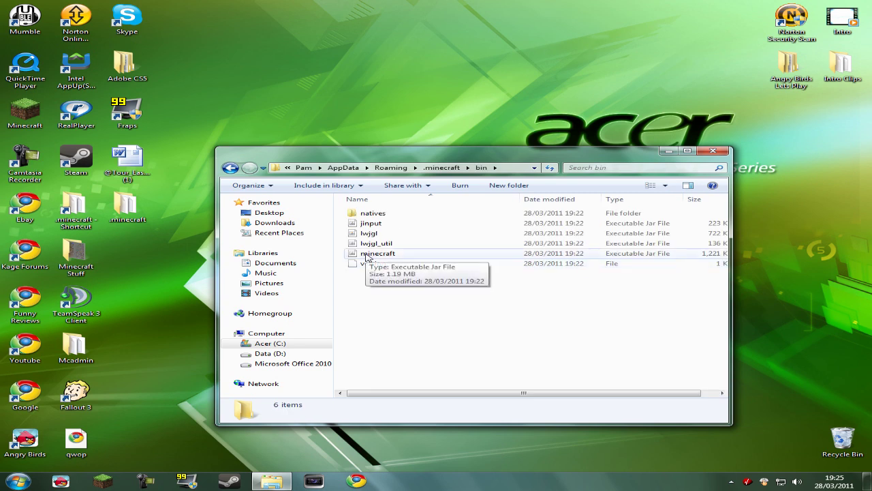
pyautogui.rightClick(366, 255)
pyautogui.moveTo(409, 279)
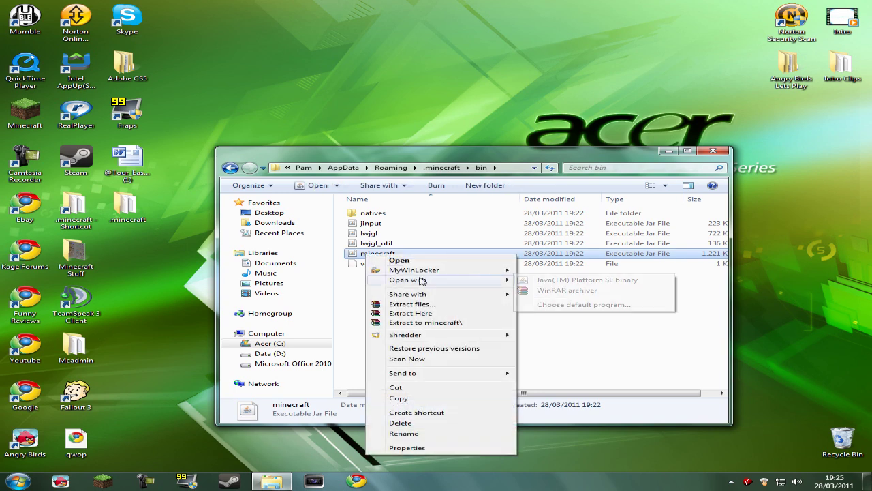
pyautogui.click(540, 291)
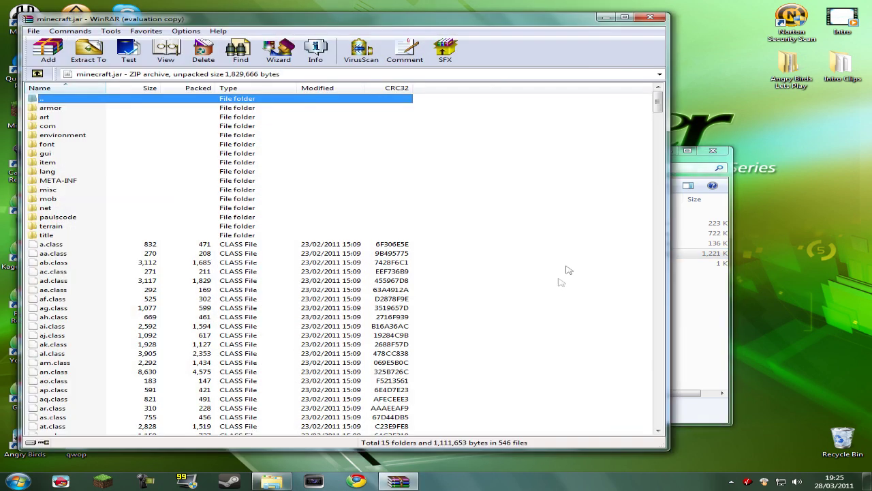
pyautogui.click(676, 151)
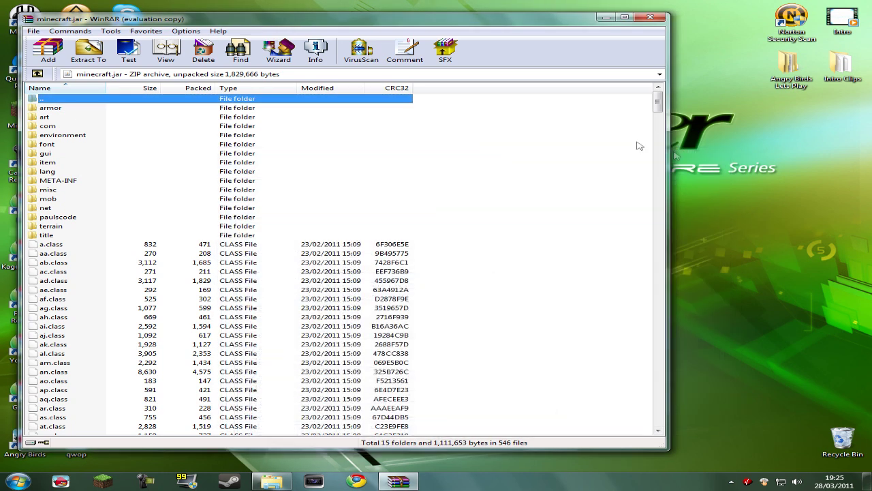
pyautogui.click(627, 18)
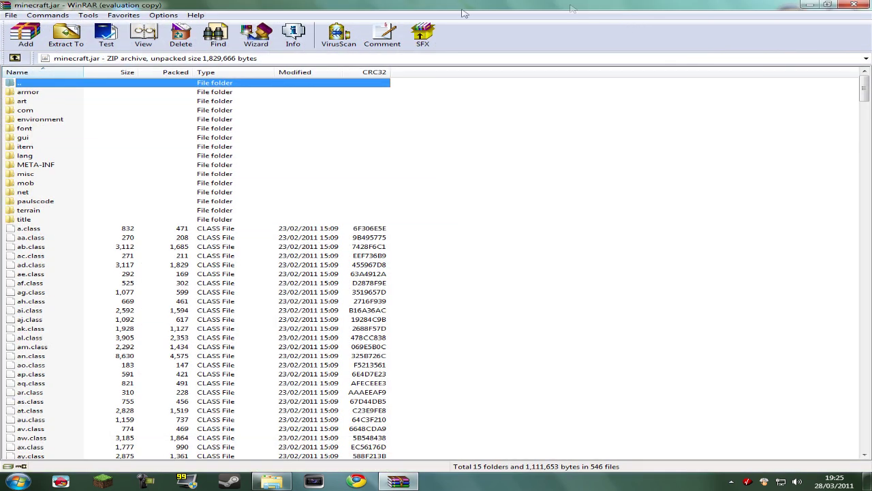
# Delete the META-INF folder from minecraft.jar.
pyautogui.click(48, 168)
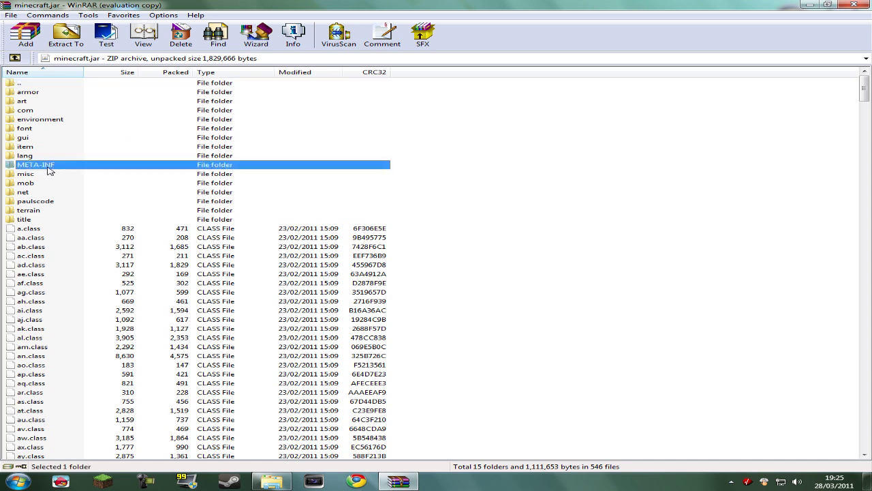
pyautogui.press('Delete')
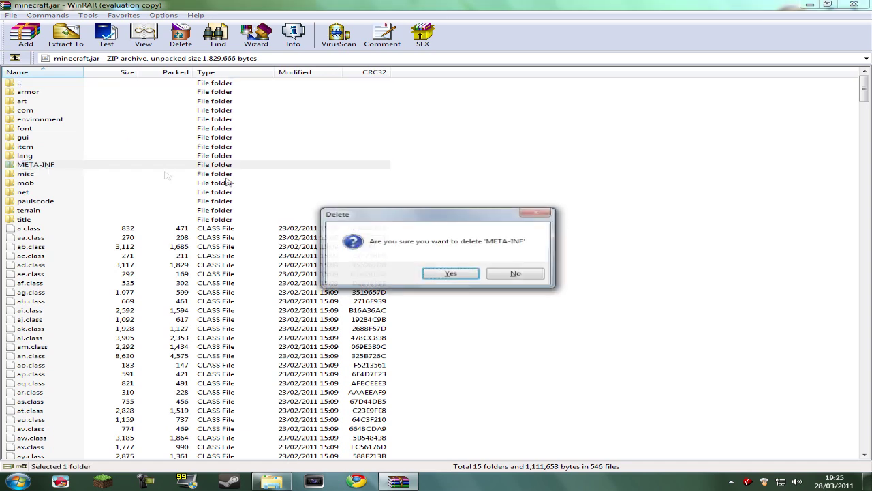
pyautogui.press('Return')
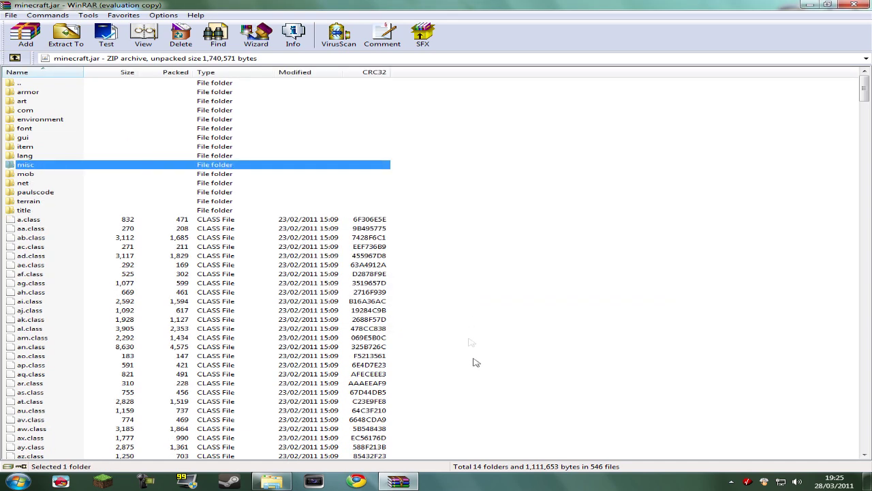
# Add all files and folders from the GuiAPI0.9.7-1.3_01.zip archive to minecraft.jar with the update mode Add and replace files.
pyautogui.click(809, 5)
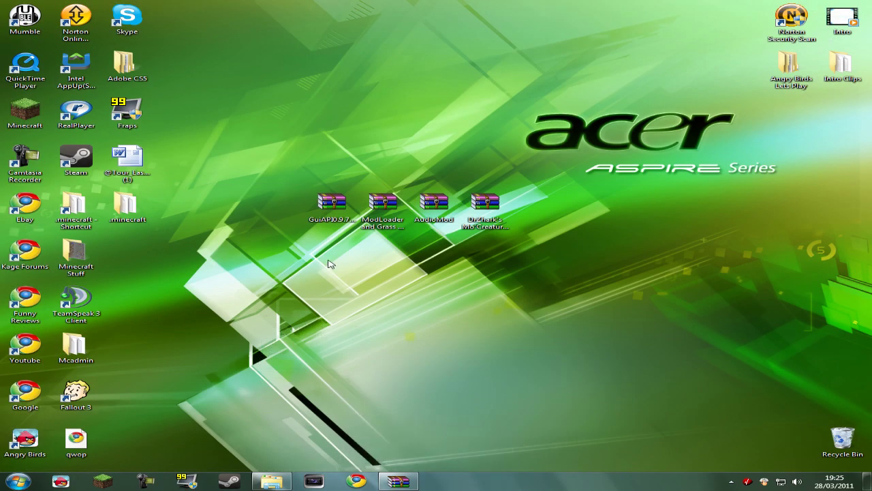
pyautogui.doubleClick(343, 202)
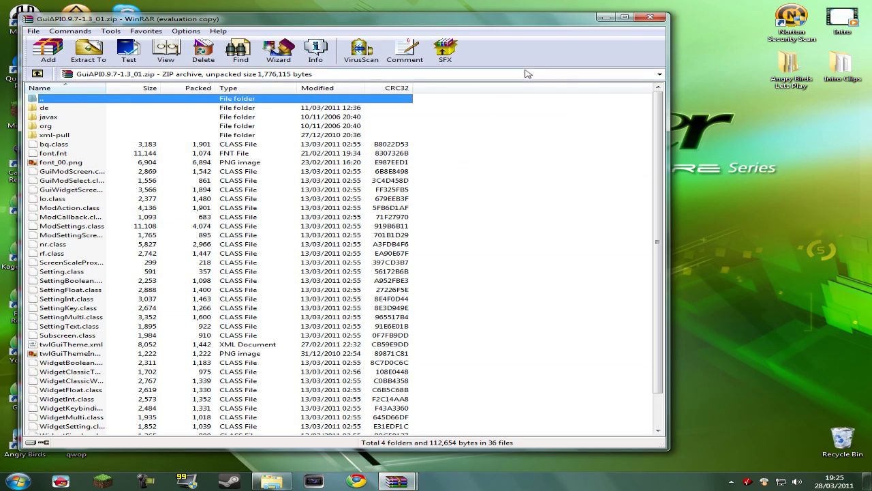
pyautogui.click(624, 17)
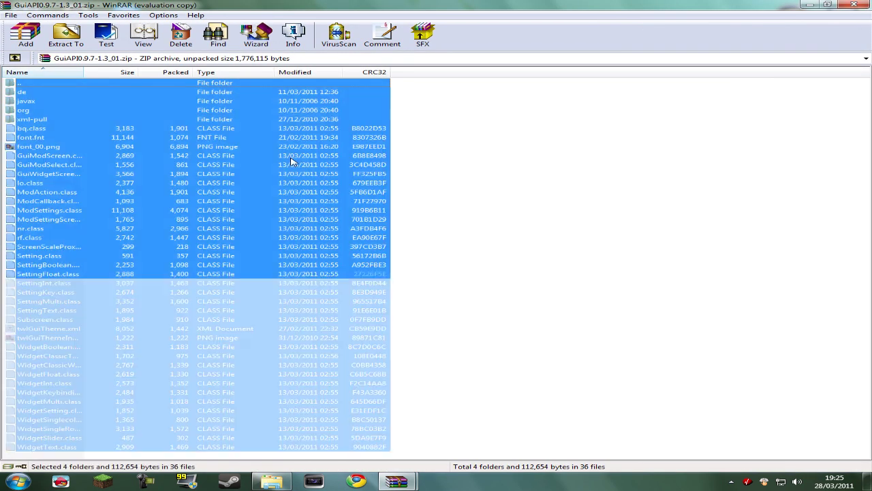
pyautogui.hotkey('ctrl', 'a')
pyautogui.moveTo(218, 163); pyautogui.dragTo(106, 286)
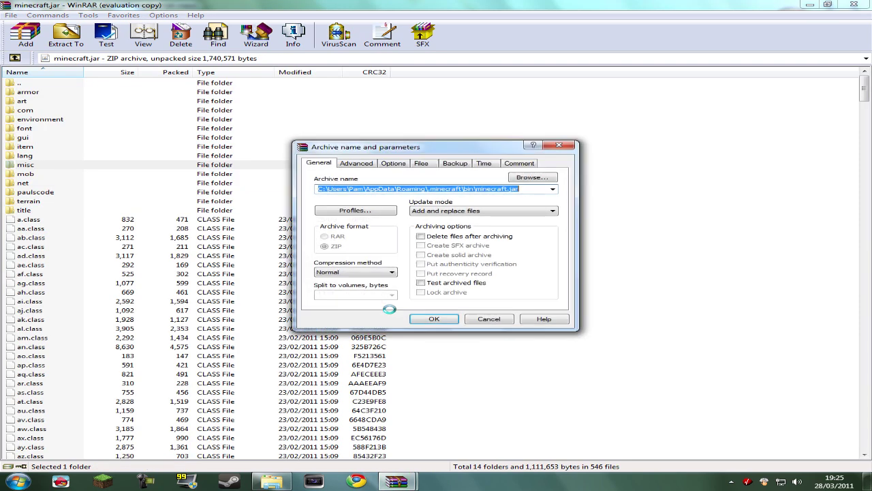
pyautogui.click(432, 320)
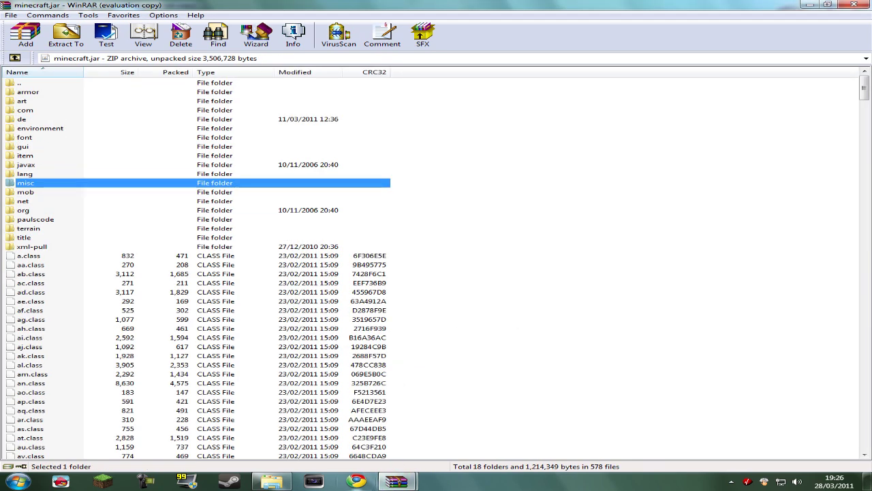
# Close the GuiAPI archive window and minimise minecraft.jar to return to the desktop.
pyautogui.moveTo(396, 481)
pyautogui.click(487, 416)
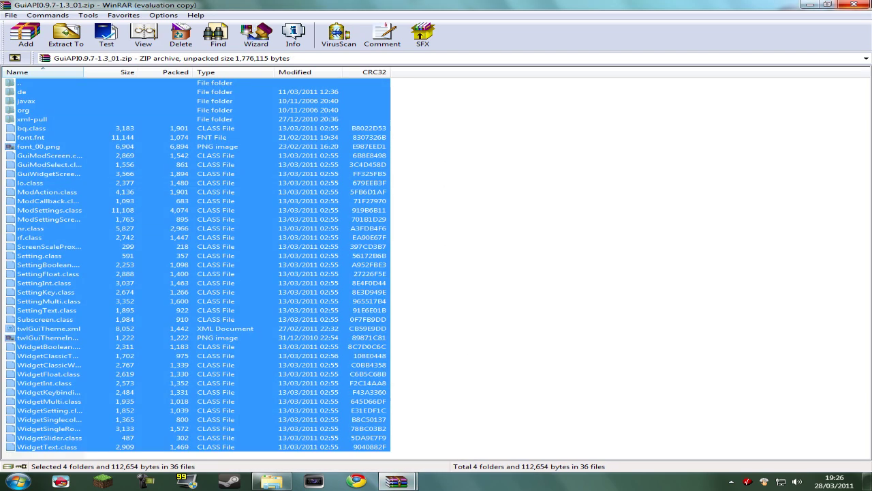
pyautogui.click(854, 4)
pyautogui.click(810, 4)
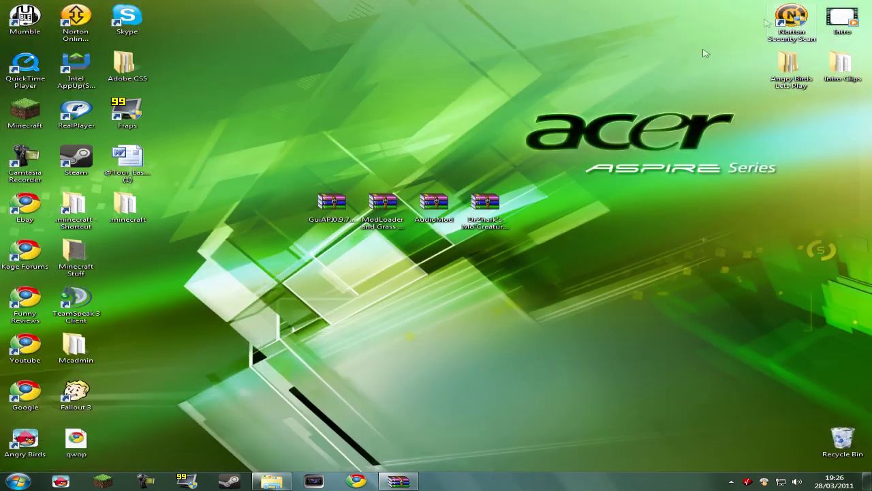
# Add all files from ModLoader and Grass Fix B1.3_01v5.zip to minecraft.jar with update mode Add and replace files, and close the ModLoader archive.
pyautogui.doubleClick(380, 211)
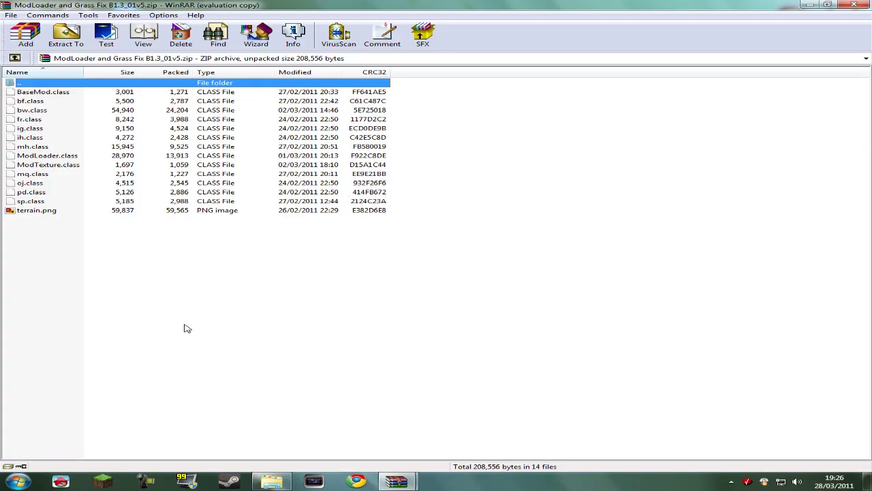
pyautogui.hotkey('ctrl', 'a')
pyautogui.moveTo(393, 482)
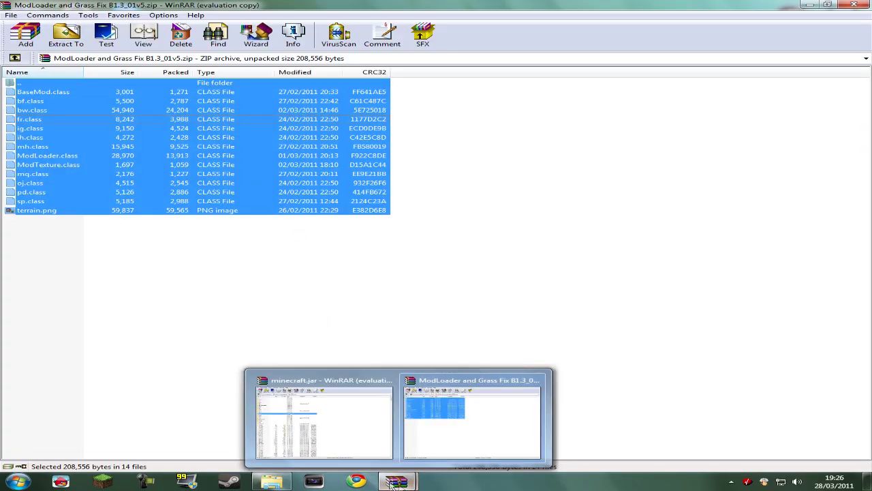
pyautogui.moveTo(393, 483); pyautogui.dragTo(208, 352)
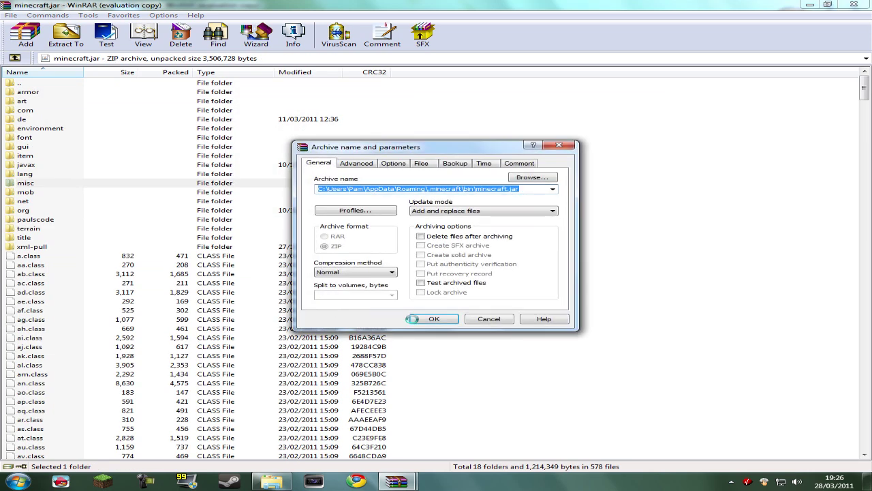
pyautogui.click(434, 319)
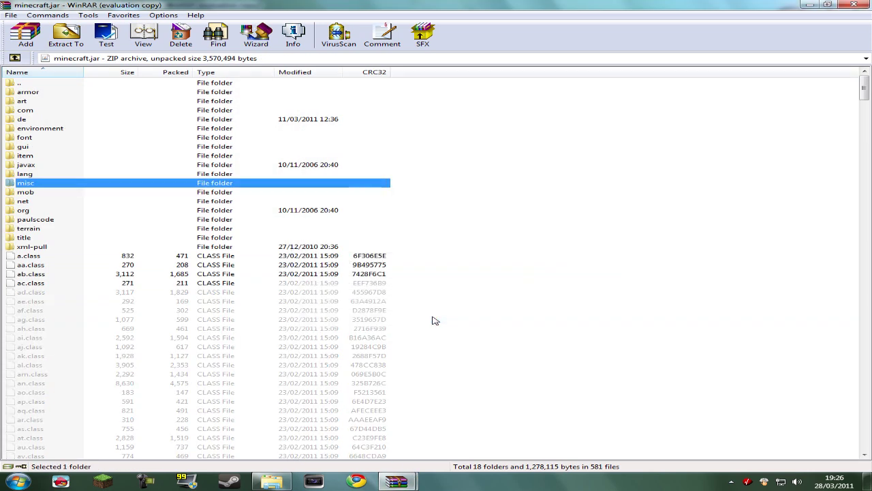
pyautogui.click(809, 4)
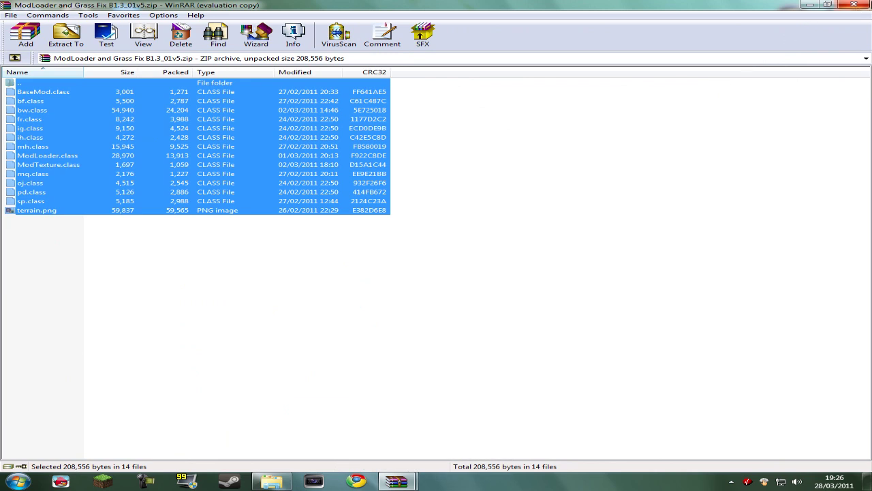
pyautogui.click(854, 4)
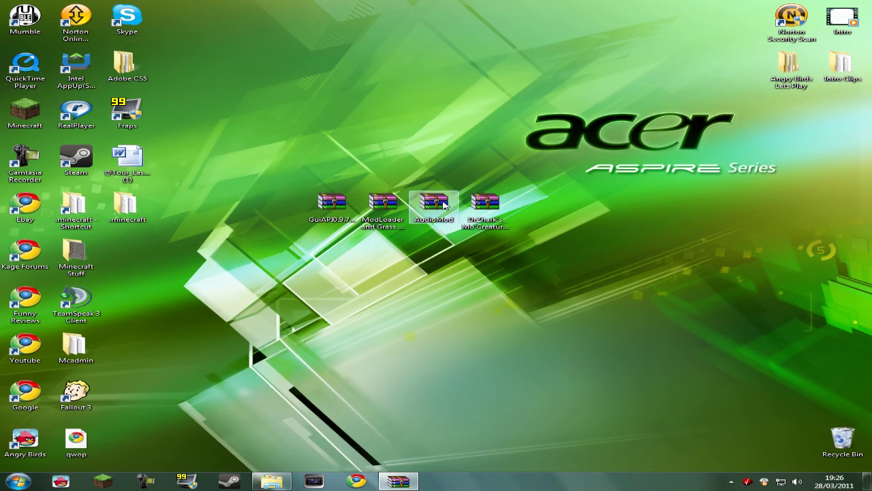
# Add the ibxm and paulscode folders and tm.class from AudioMod.zip to minecraft.jar with update mode Add and replace files.
pyautogui.doubleClick(443, 204)
pyautogui.hotkey('ctrl', 'a')
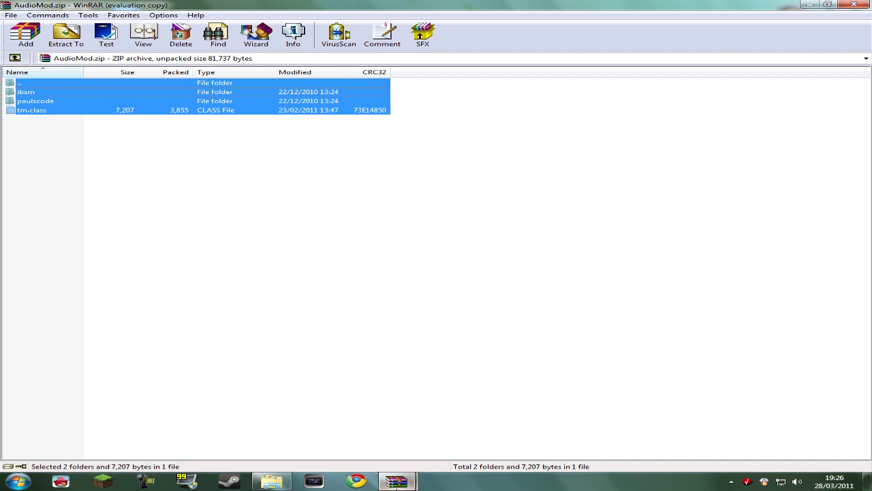
pyautogui.moveTo(396, 482)
pyautogui.click(346, 370)
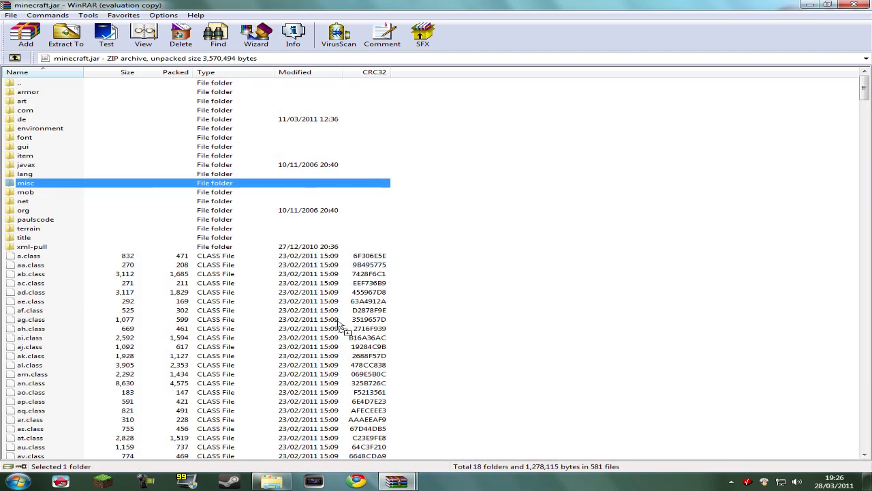
pyautogui.moveTo(340, 326); pyautogui.dragTo(338, 307)
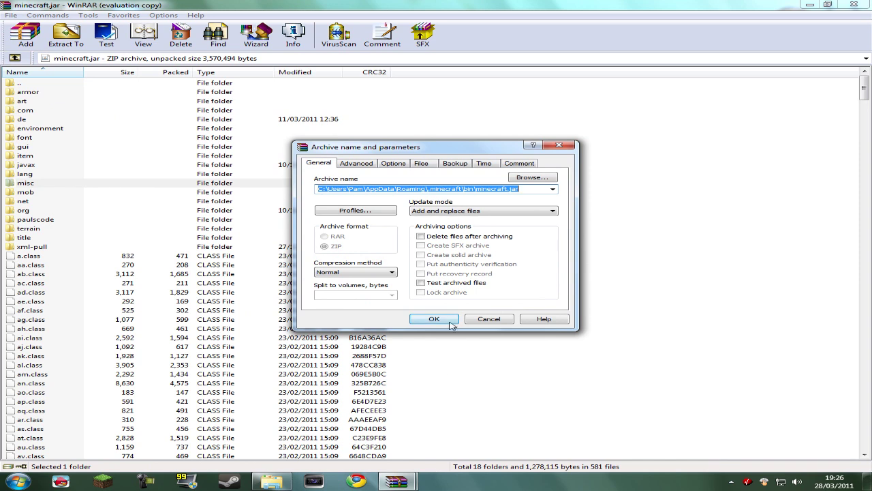
pyautogui.click(450, 323)
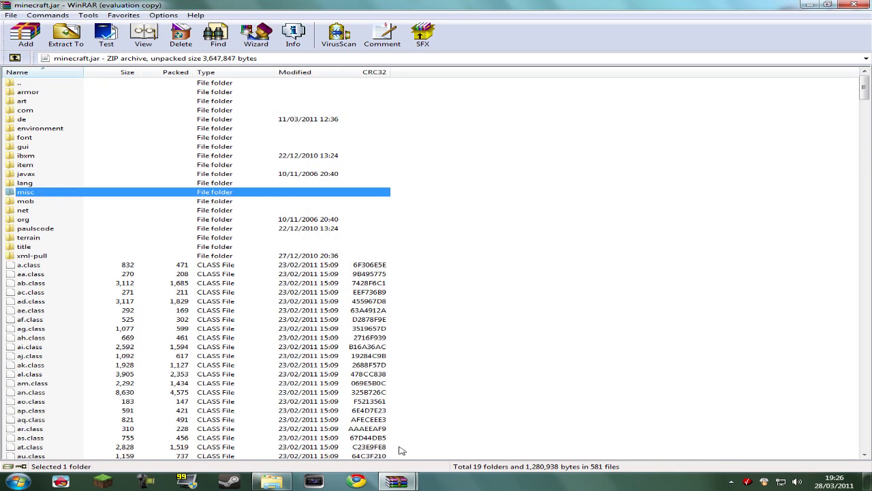
# Close the AudioMod archive window and minimise minecraft.jar to get back to the desktop.
pyautogui.moveTo(396, 483)
pyautogui.click(448, 440)
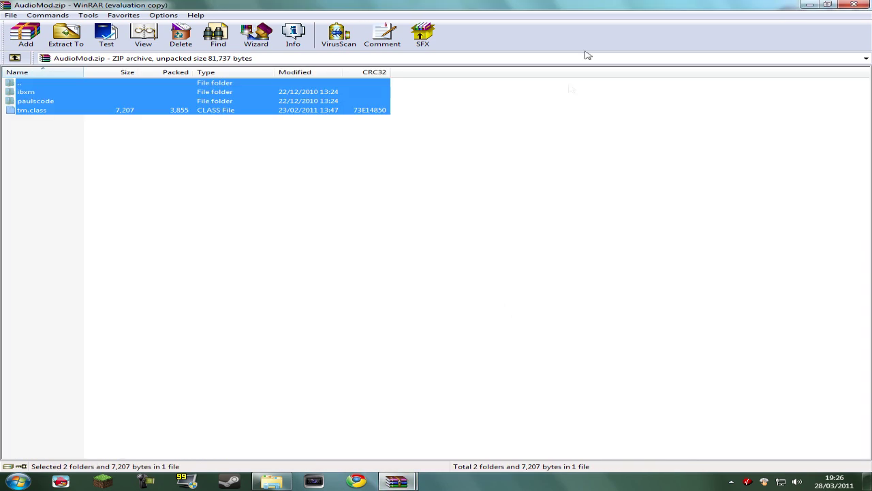
pyautogui.click(852, 5)
pyautogui.click(810, 6)
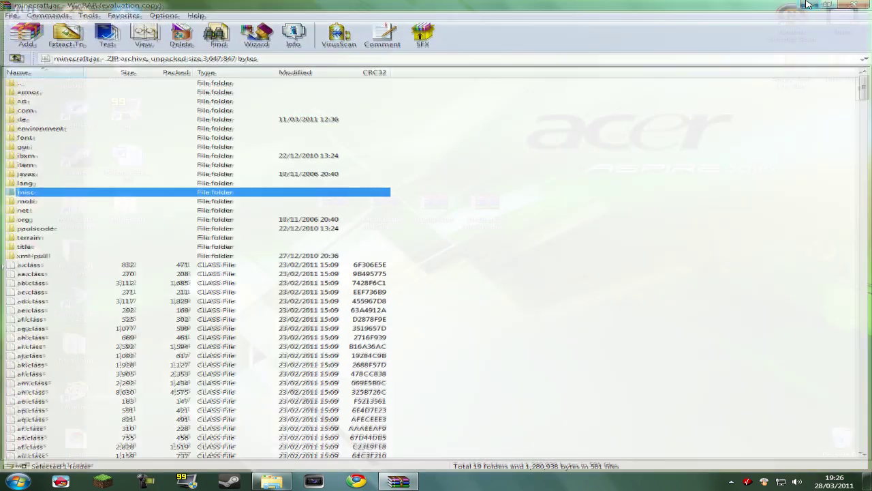
# Add everything inside the minecraft folder of DrZhark's Mo'Creatures Mod v2.8.1.zip to minecraft.jar with update mode Add and replace files.
pyautogui.doubleClick(491, 198)
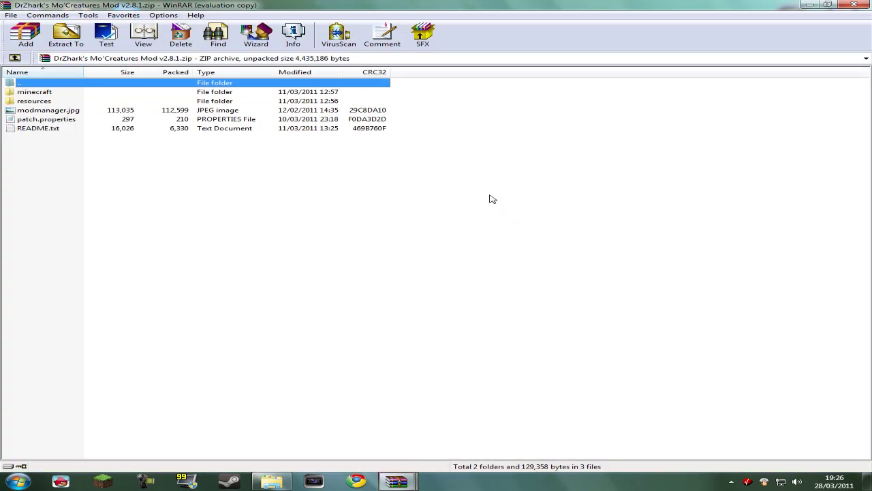
pyautogui.doubleClick(34, 92)
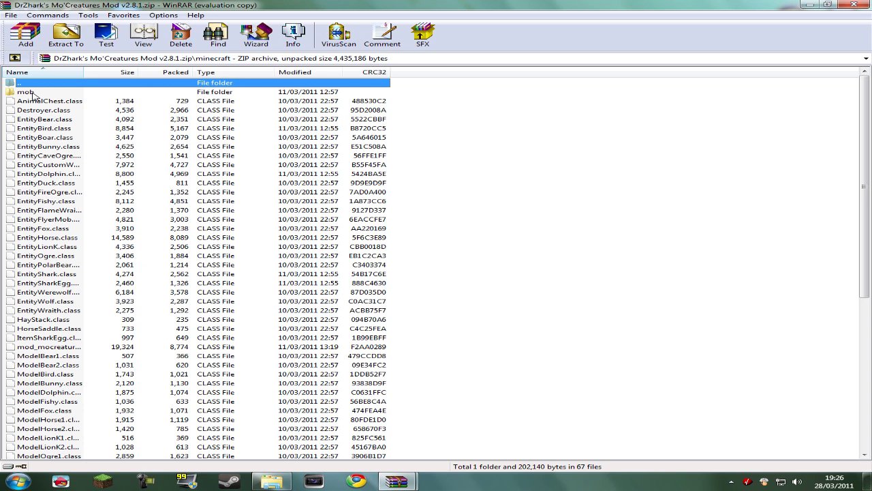
pyautogui.hotkey('ctrl', 'a')
pyautogui.moveTo(409, 483)
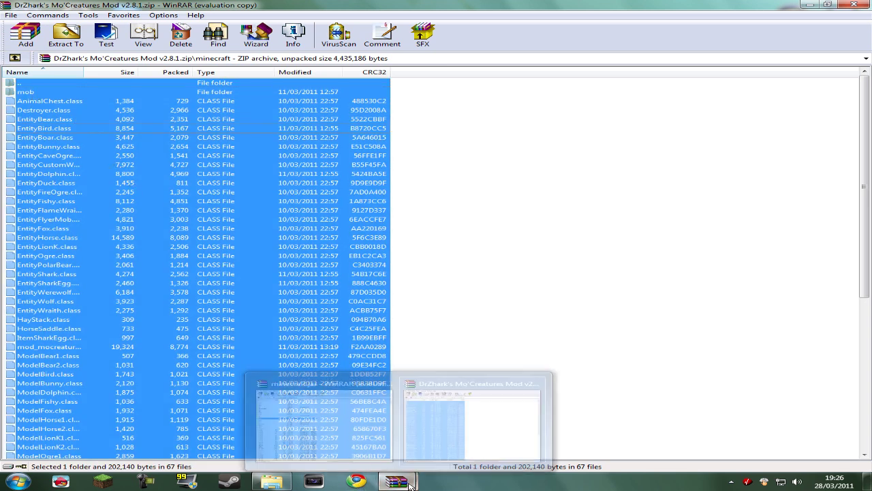
pyautogui.moveTo(409, 482); pyautogui.dragTo(162, 339)
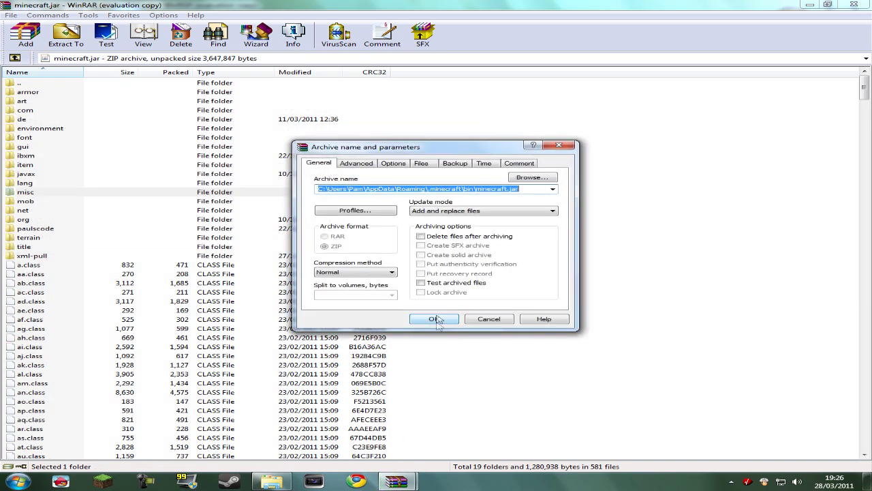
pyautogui.click(436, 319)
# Copy the resources folder from the root of the Mo'Creatures archive into the .minecraft folder, merging it with the existing resources folder.
pyautogui.moveTo(396, 483)
pyautogui.click(453, 429)
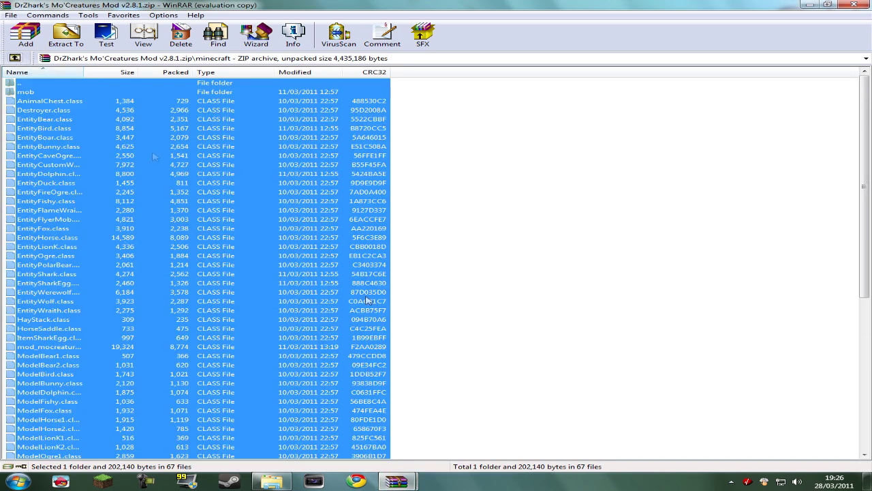
pyautogui.click(14, 58)
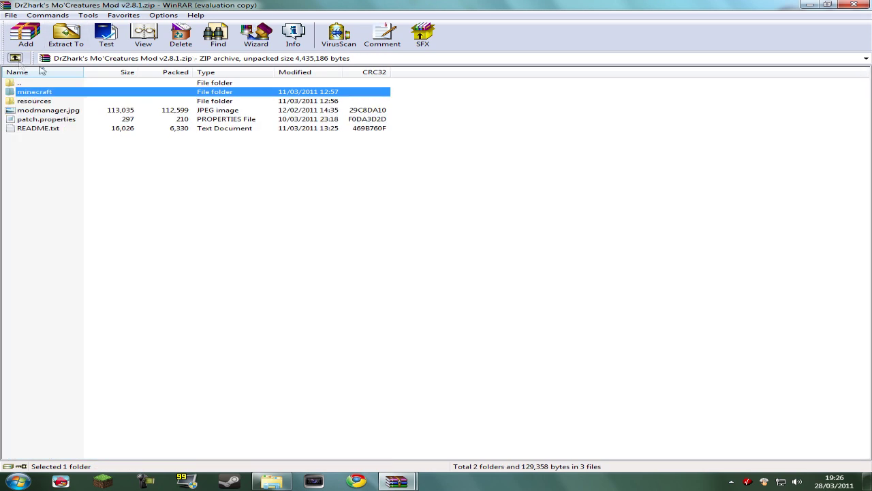
pyautogui.click(25, 102)
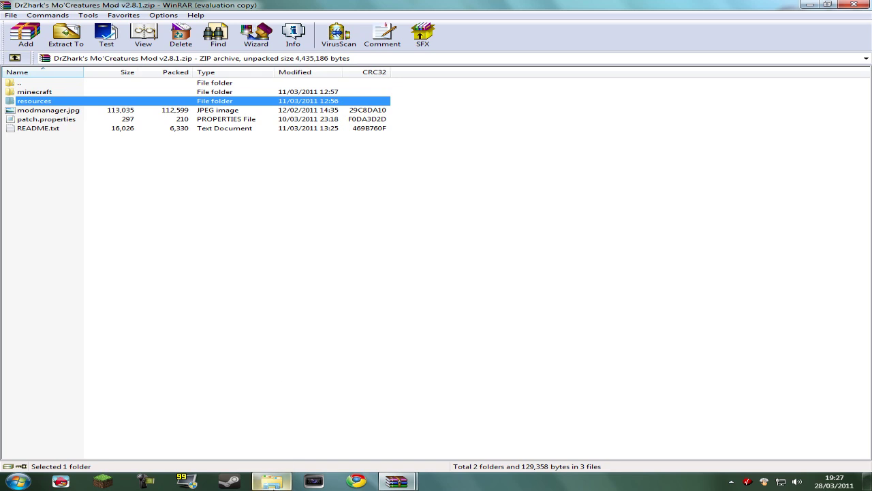
pyautogui.click(273, 482)
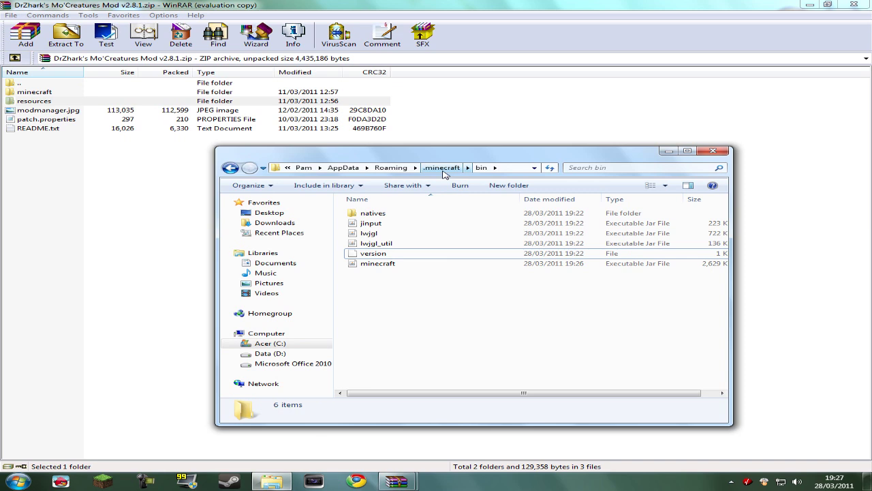
pyautogui.click(443, 170)
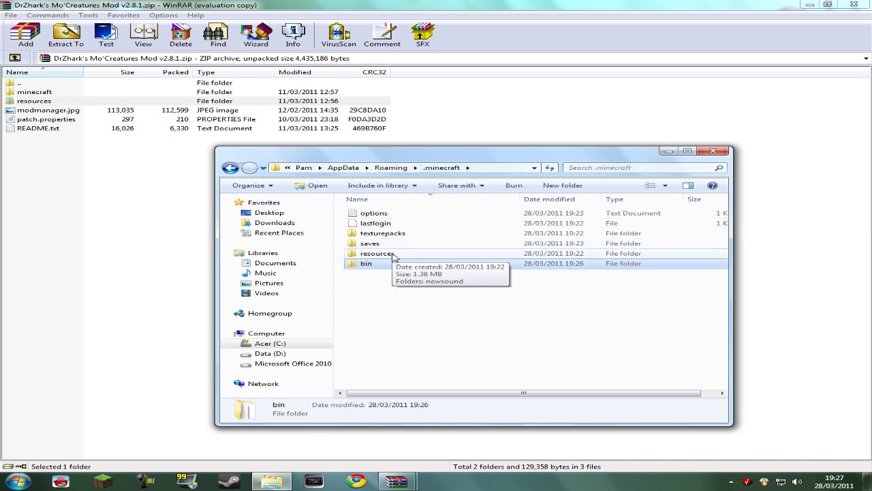
pyautogui.click(30, 102)
pyautogui.moveTo(34, 102); pyautogui.dragTo(376, 303)
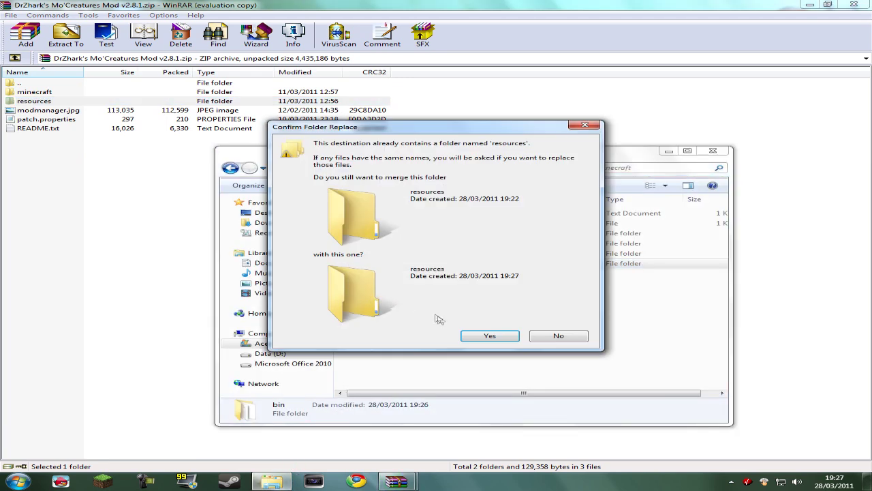
pyautogui.click(490, 336)
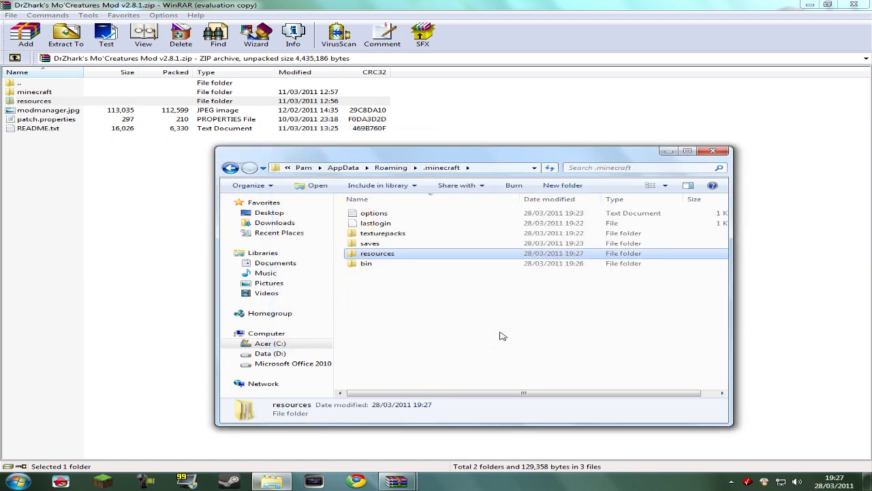
# Close the .minecraft folder window, the Mo'Creatures archive and minecraft.jar.
pyautogui.click(713, 151)
pyautogui.click(866, 4)
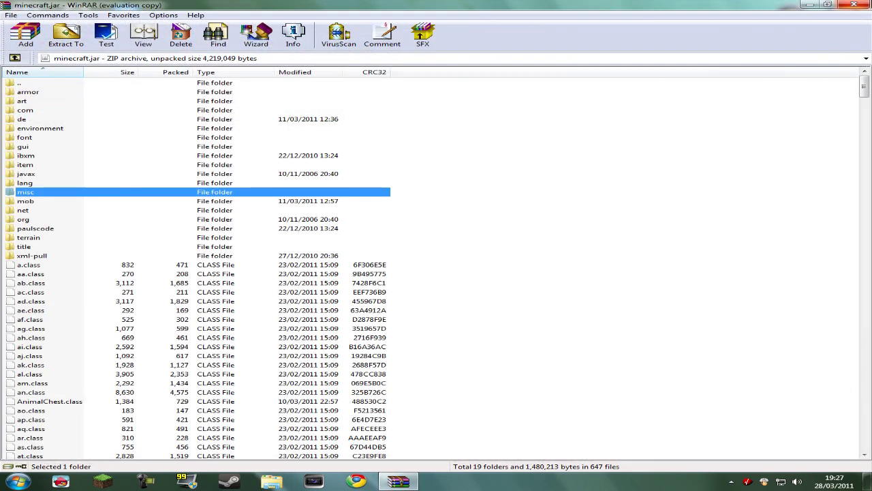
pyautogui.click(854, 5)
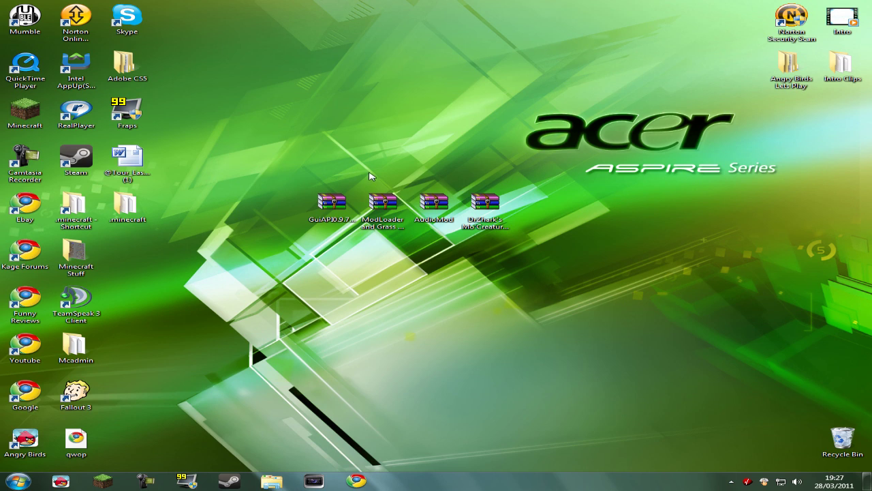
# Launch Minecraft from the desktop, log in with the remembered account and maximise the game window.
pyautogui.doubleClick(33, 110)
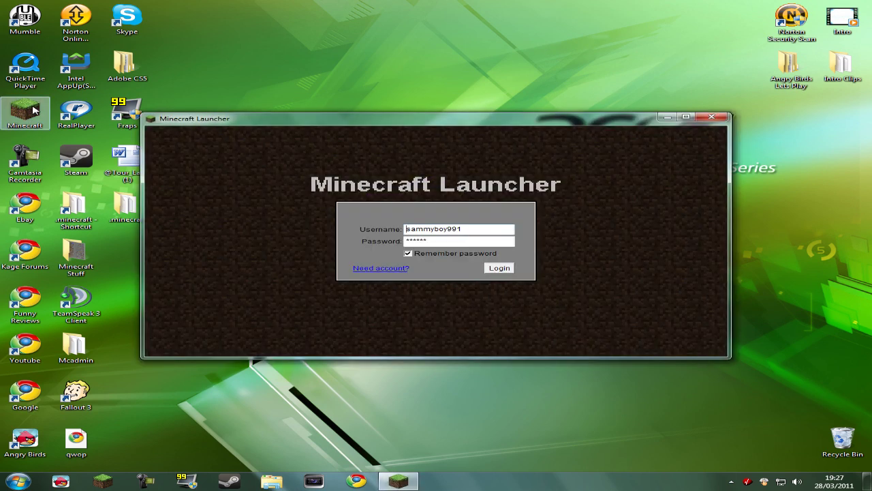
pyautogui.click(498, 267)
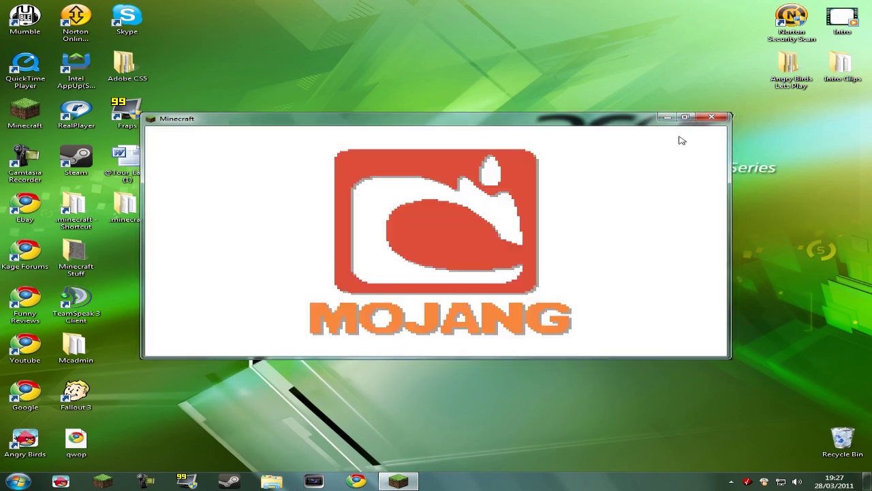
pyautogui.click(688, 118)
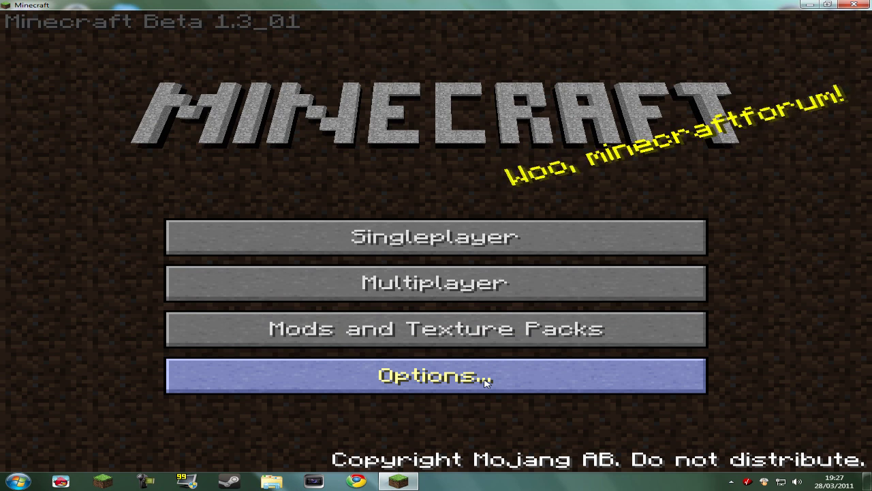
# Examine the Animals settings of DrZhark's Mo'Creatures in the Global Mod Settings, checking them in both restored and maximised window sizes.
pyautogui.click(486, 382)
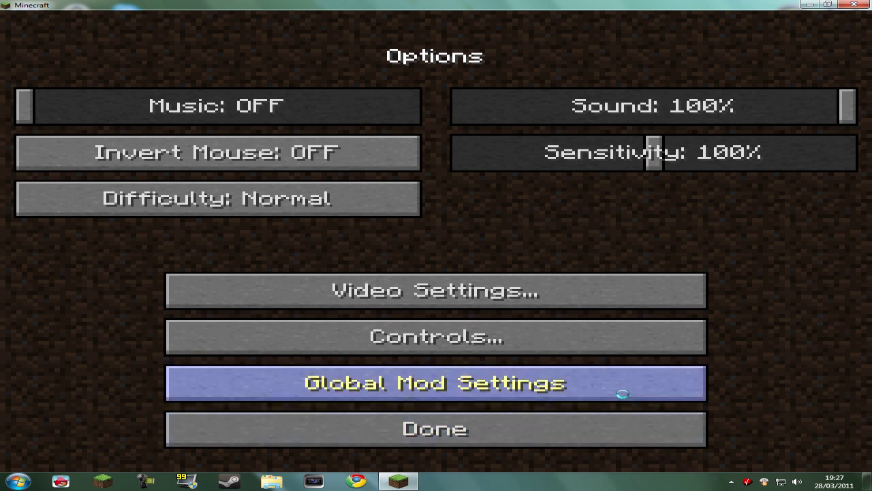
pyautogui.click(456, 385)
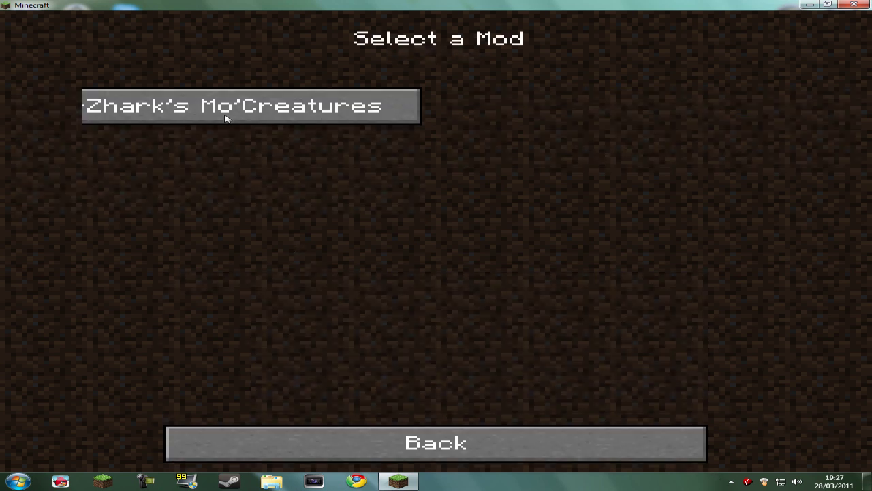
pyautogui.click(206, 109)
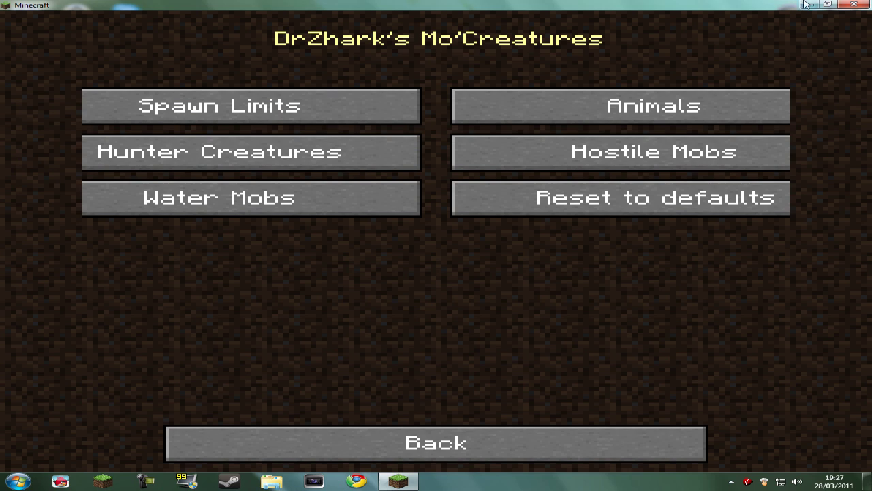
pyautogui.click(688, 106)
pyautogui.click(827, 5)
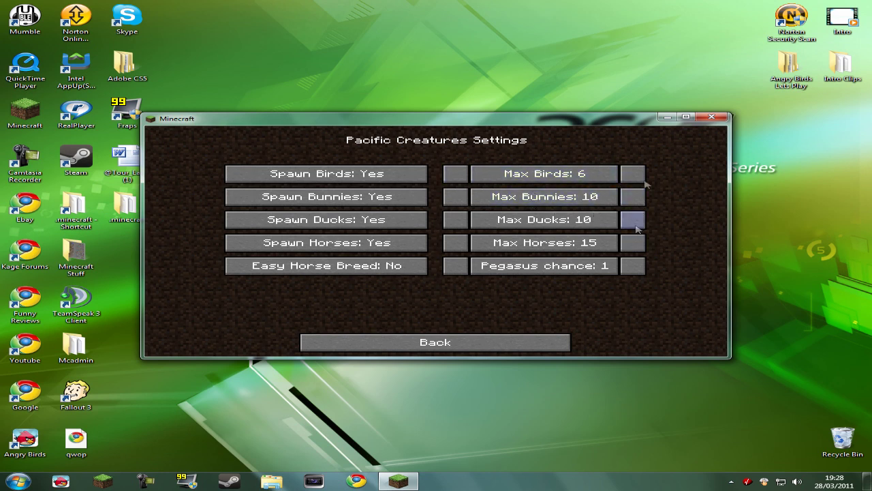
pyautogui.click(685, 118)
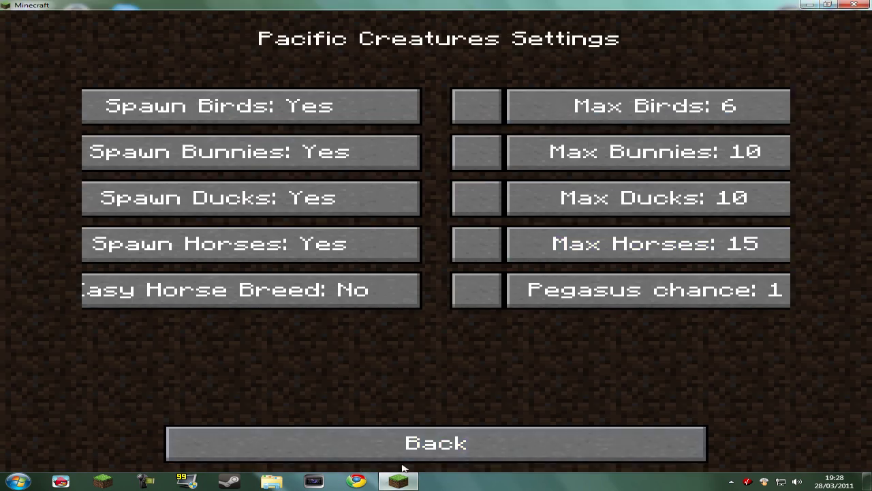
# Leave the Mo'Creatures settings and return to the game's Options screen.
pyautogui.click(411, 442)
pyautogui.click(411, 441)
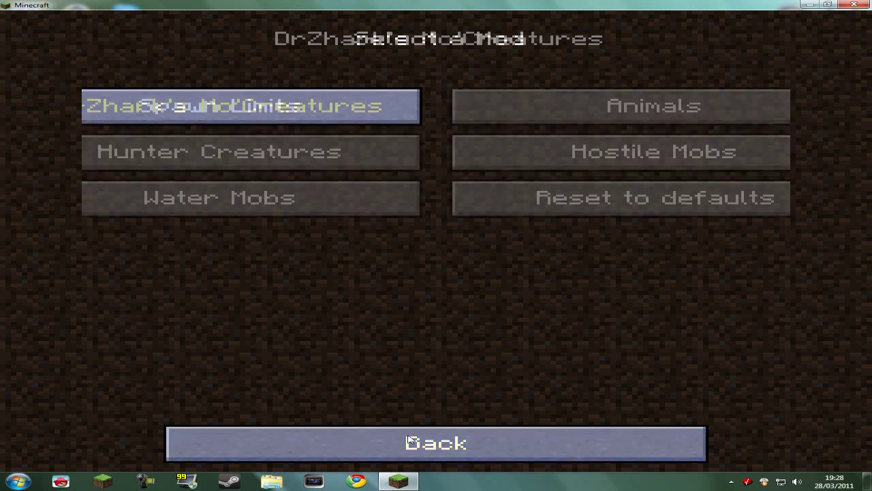
pyautogui.click(400, 458)
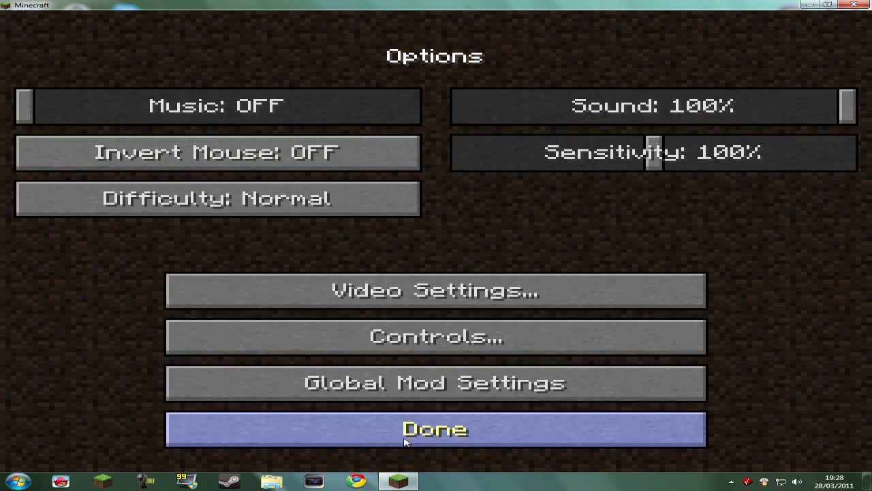
# Leave the Options screen and walk through the game world from the sandy shore into the woods, looking for Mo'Creatures animals.
pyautogui.click(404, 442)
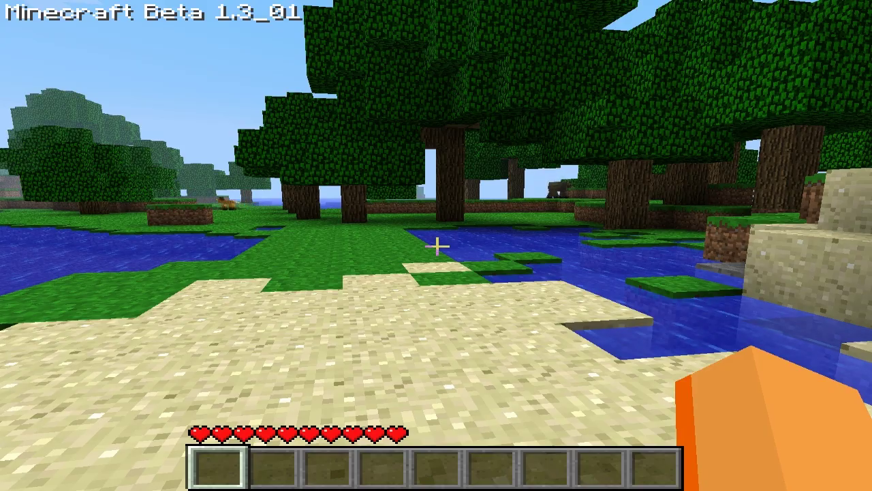
pyautogui.press('w')
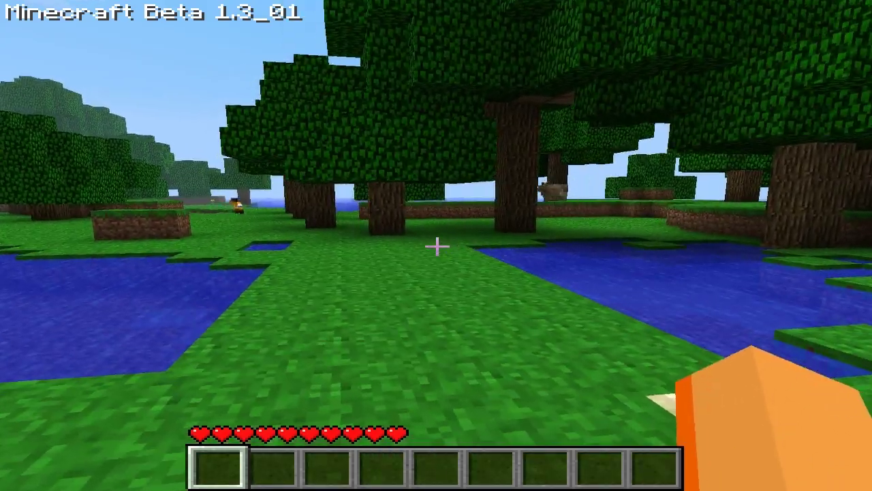
pyautogui.press('w')
pyautogui.press('w')
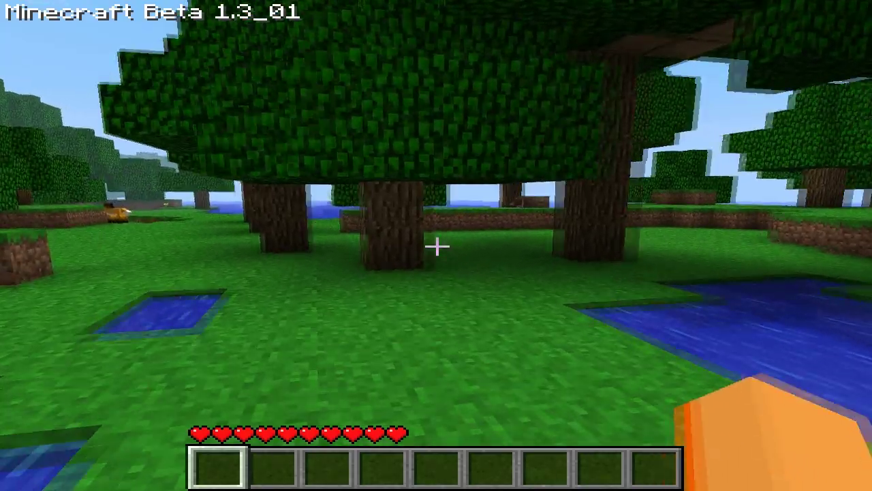
pyautogui.press('w')
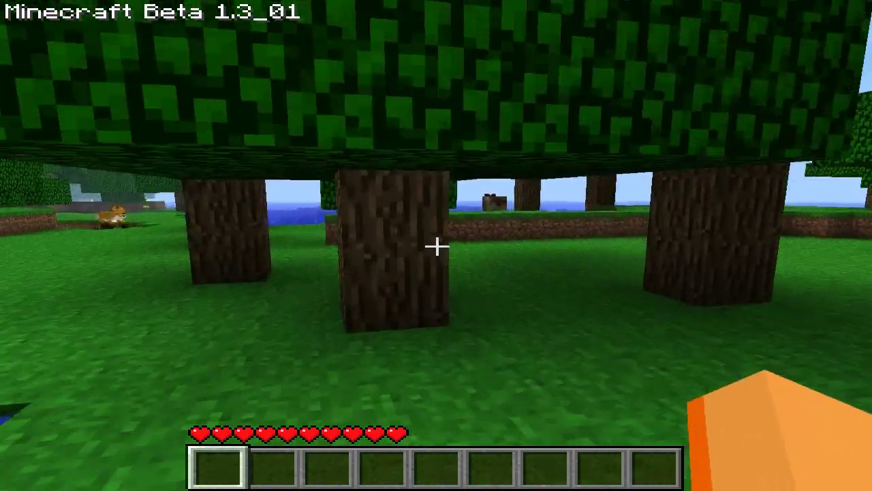
pyautogui.press('w')
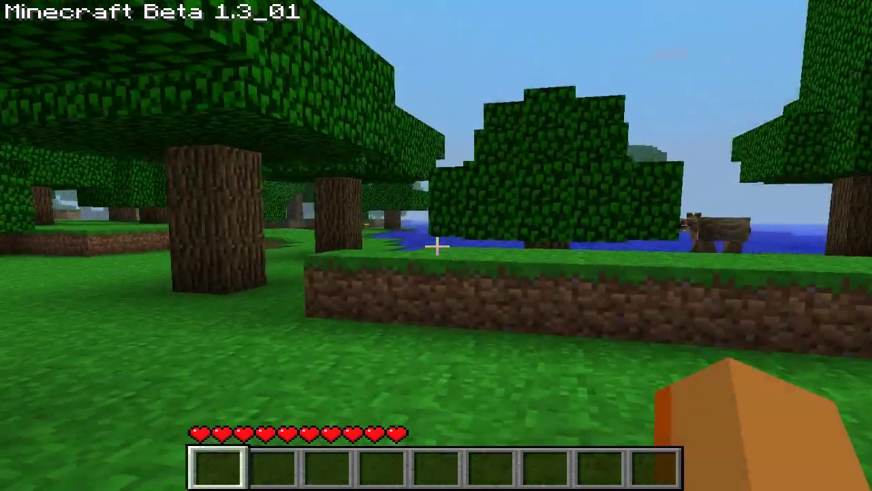
pyautogui.press('w')
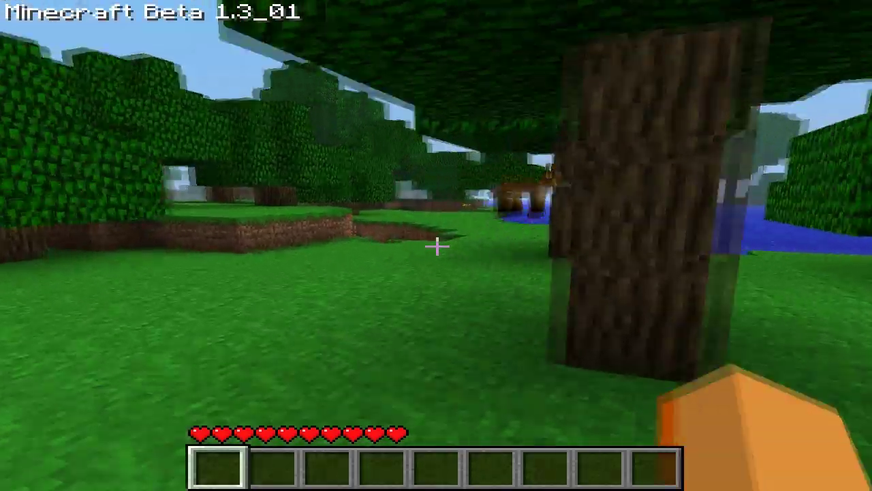
# Approach the brown bear near the lake and examine it up close from several sides.
pyautogui.press('w')
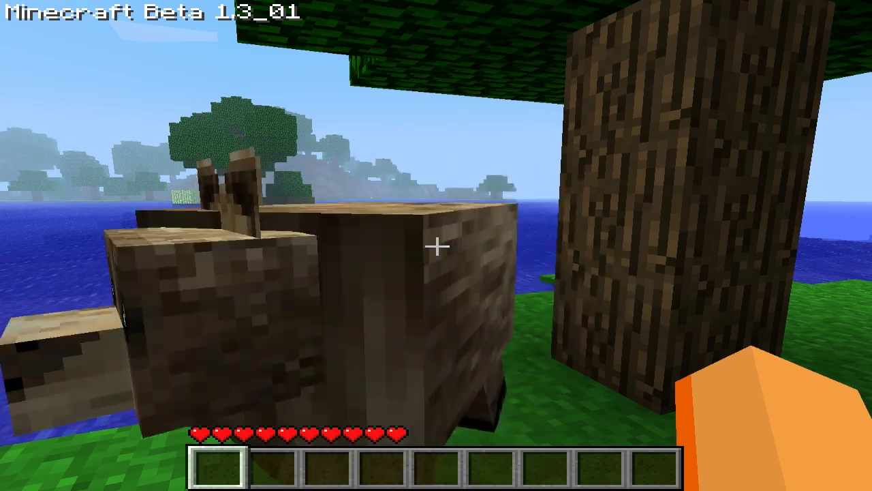
pyautogui.press('w')
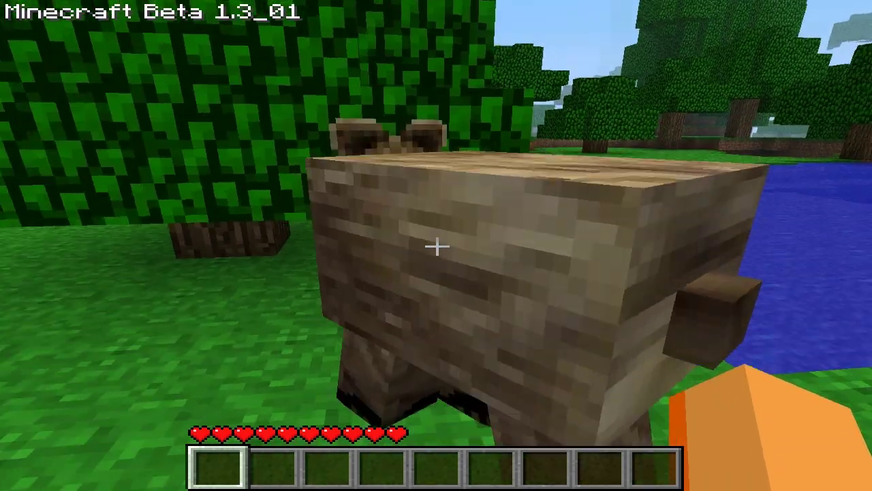
pyautogui.moveTo(436, 246)
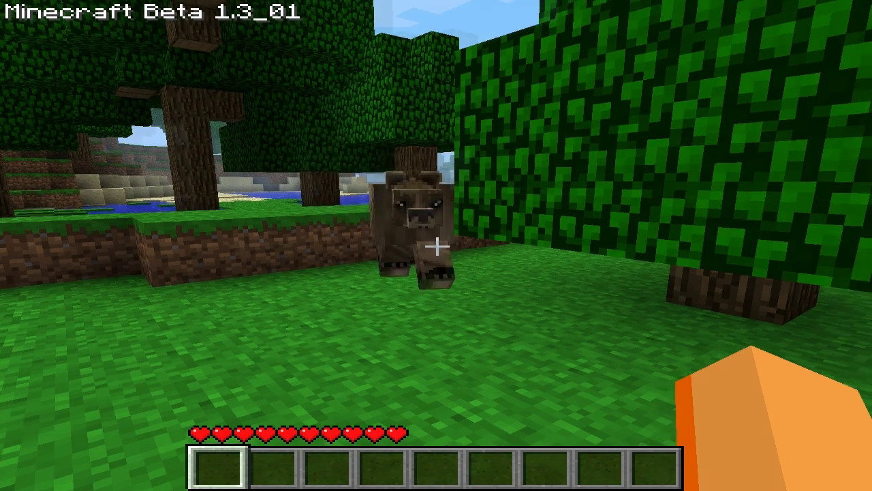
pyautogui.press('w')
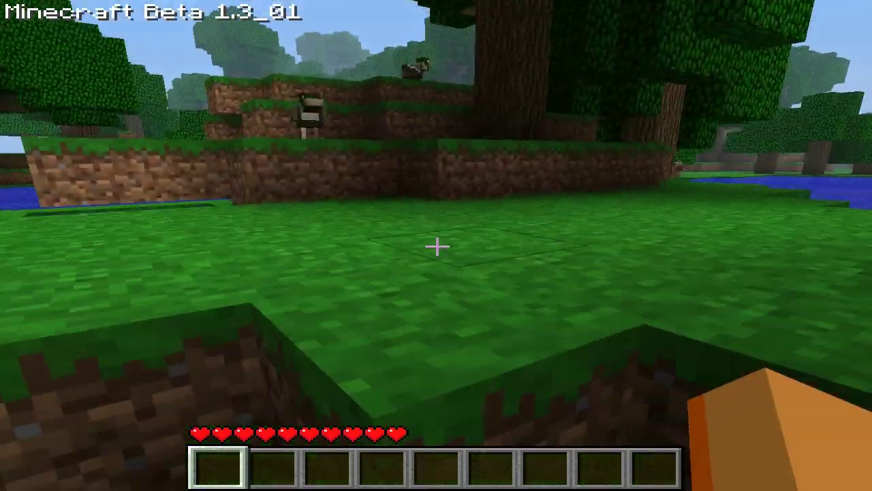
# Climb the grassy ledges past the large tree and cross the leaves beside the water, looking for more animals.
pyautogui.press('w')
pyautogui.press('space')
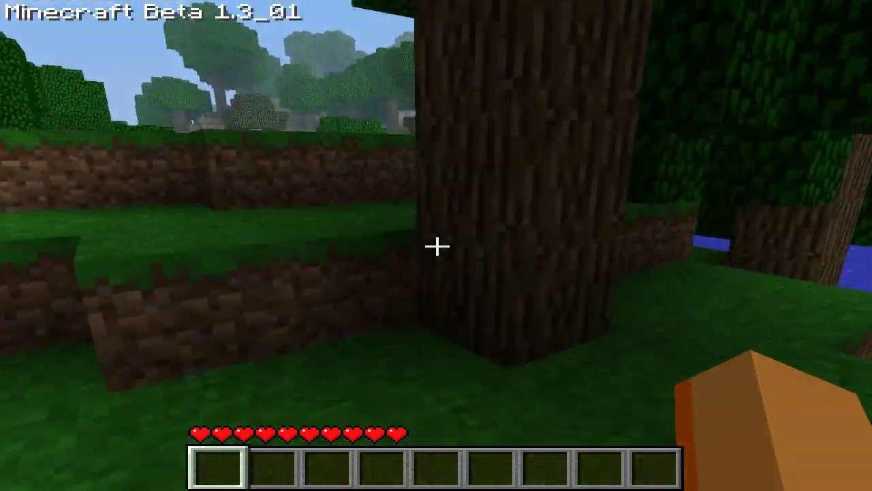
pyautogui.press('w')
pyautogui.press('w')
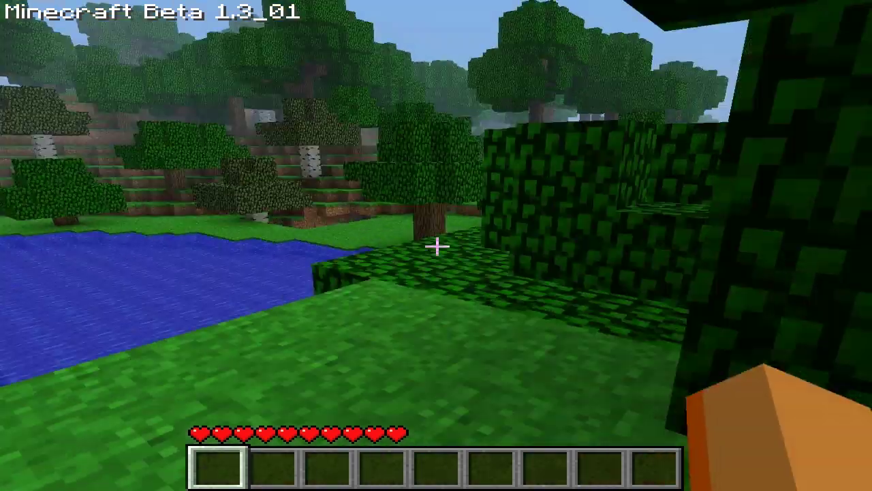
pyautogui.press('w')
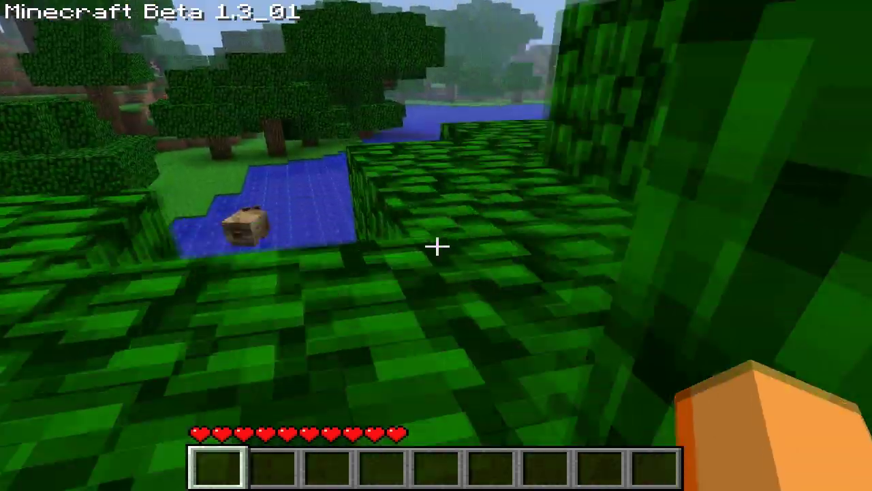